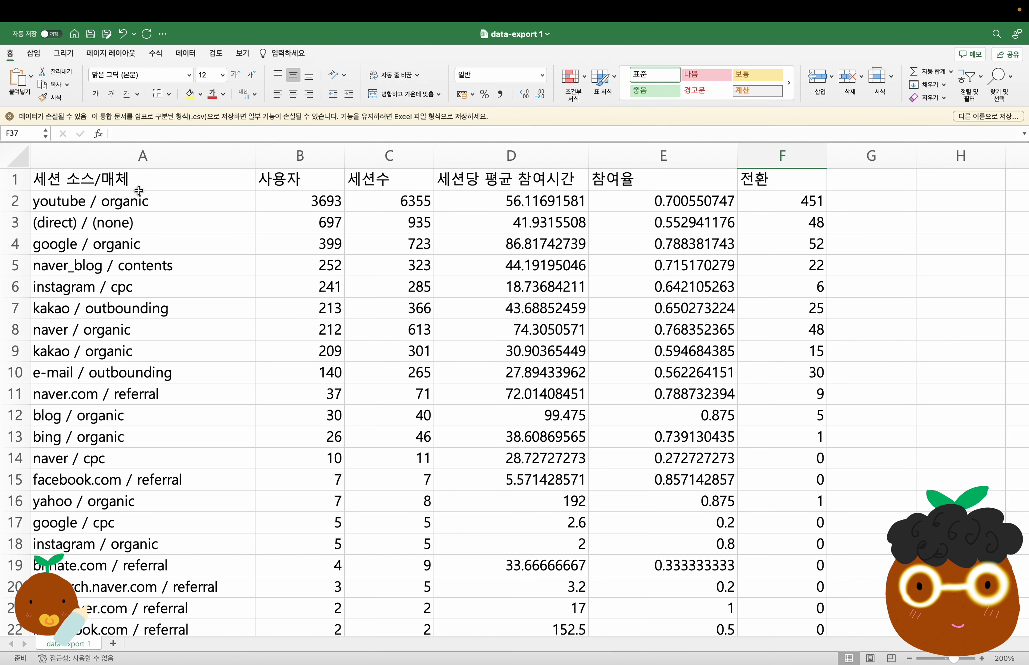
# Examine the header row A1:F1 and the values in the "세션당 평균 참여시간" column of the exported data
pyautogui.moveTo(104, 182); pyautogui.dragTo(762, 189)
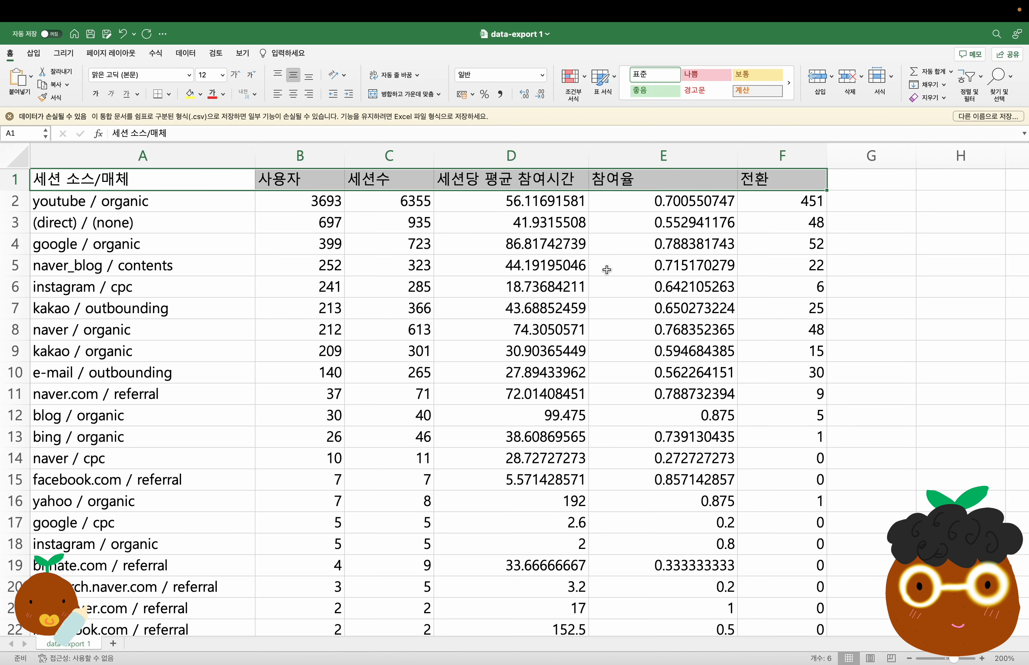
pyautogui.click(441, 190)
pyautogui.press('super+shift+Down')
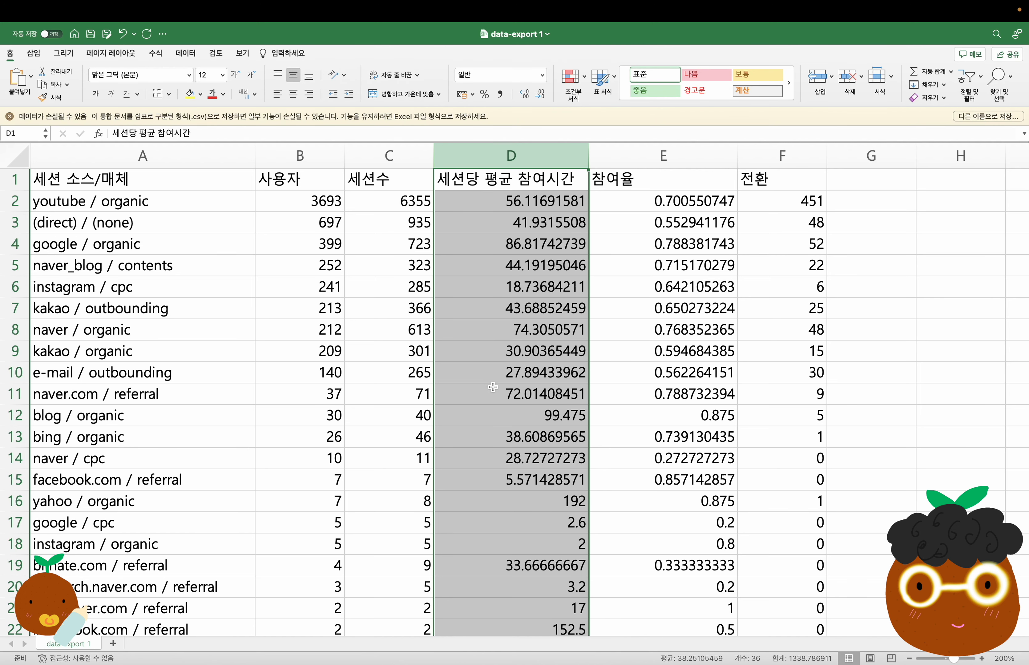
pyautogui.click(633, 160)
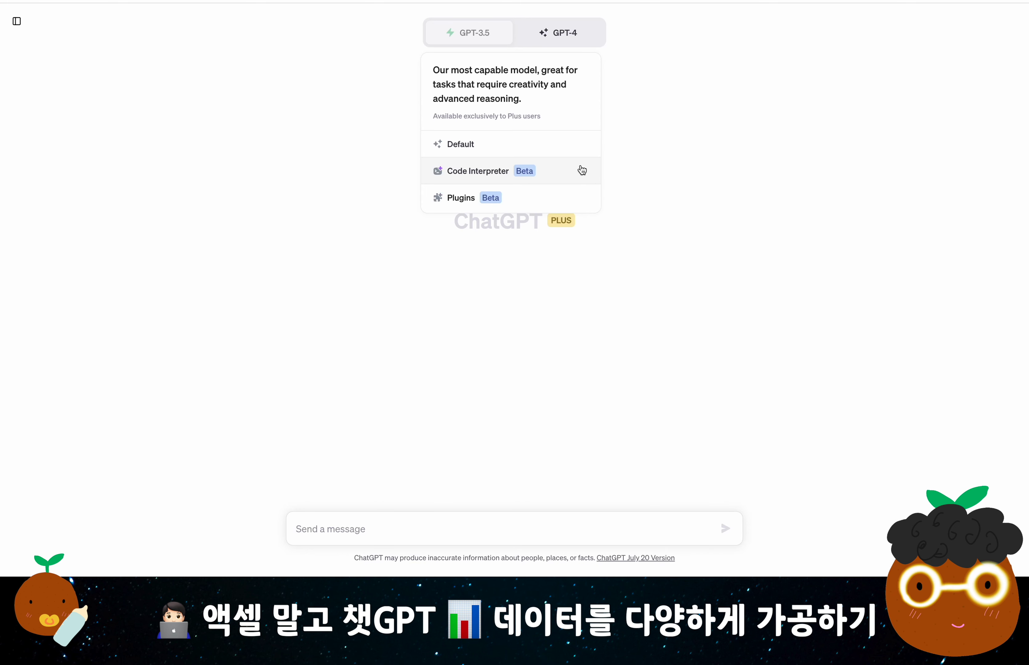
# Switch to ChatGPT, start a GPT-4 Code Interpreter chat with data-export 1.csv attached, and send "표의 일부를 출력해줘"
pyautogui.click(582, 170)
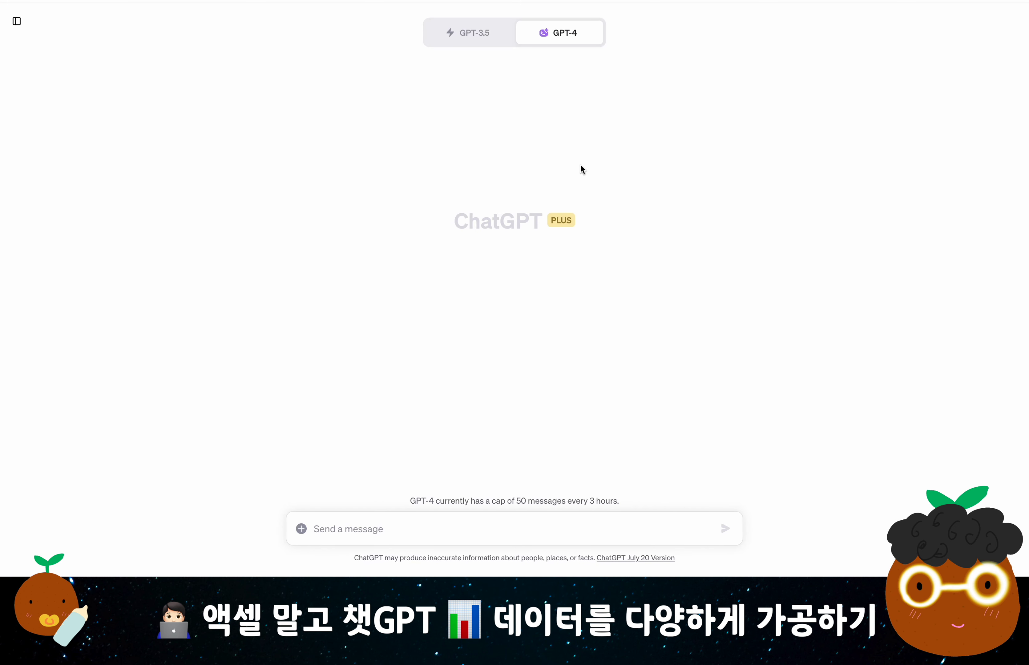
pyautogui.click(301, 528)
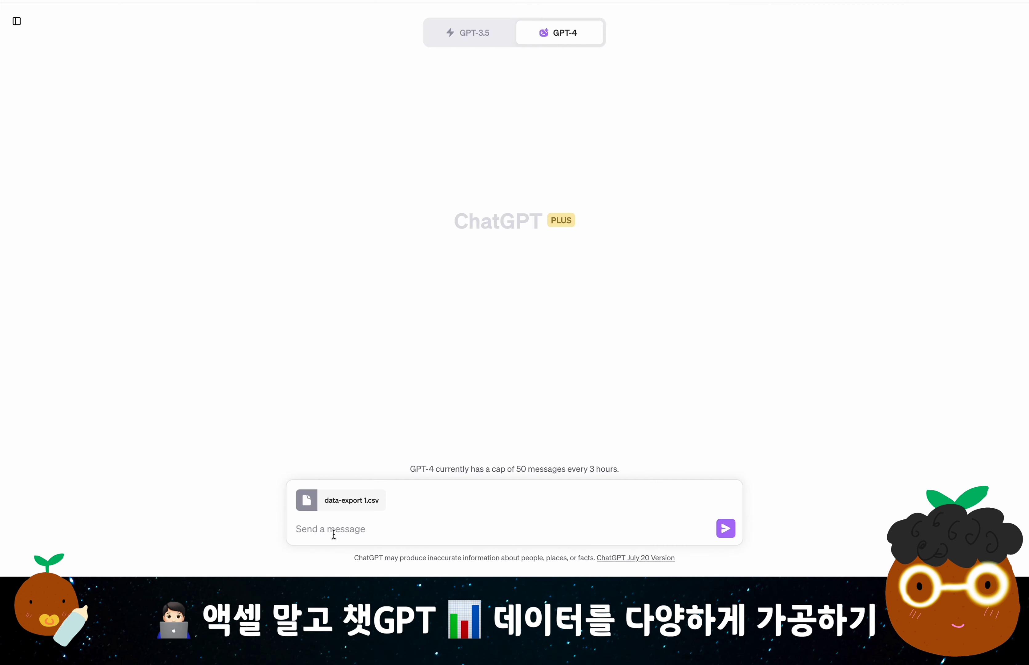
pyautogui.write('표의 일부를 출력해줘')
pyautogui.press('Return')
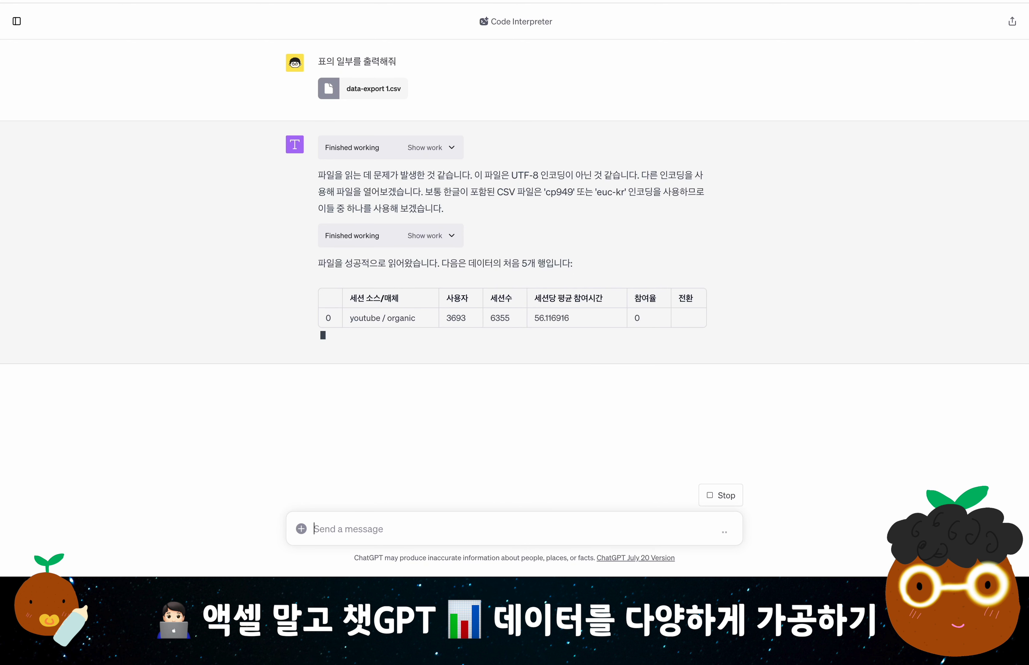
# Send ""세션 소스/매체" 왼쪽에 번호를 삭제해줘" and review the revised table in the reply
pyautogui.click(386, 527)
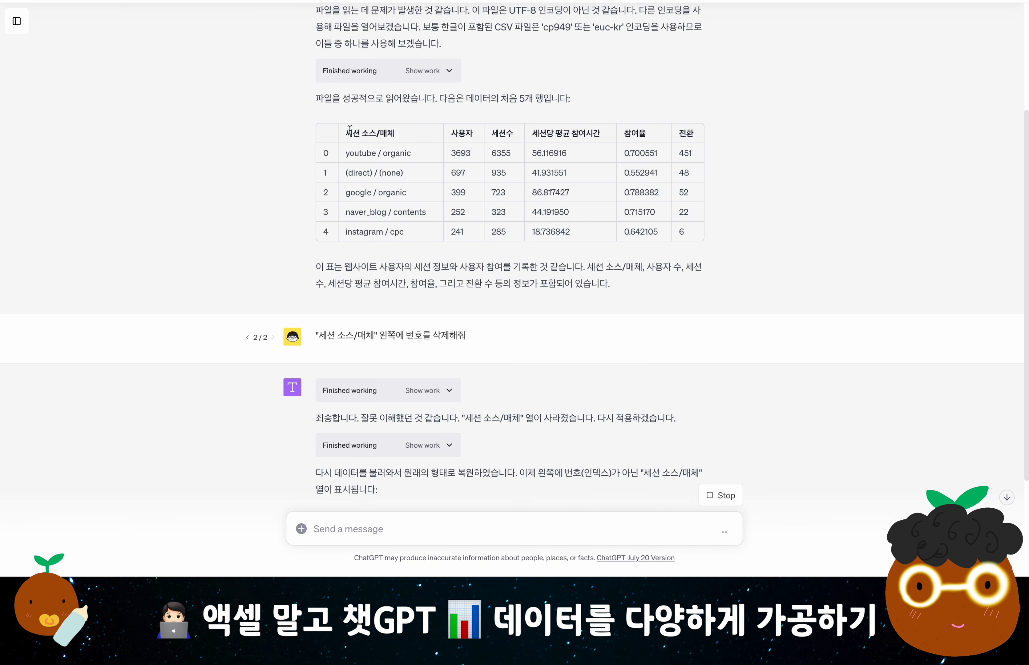
pyautogui.moveTo(346, 132); pyautogui.dragTo(398, 137)
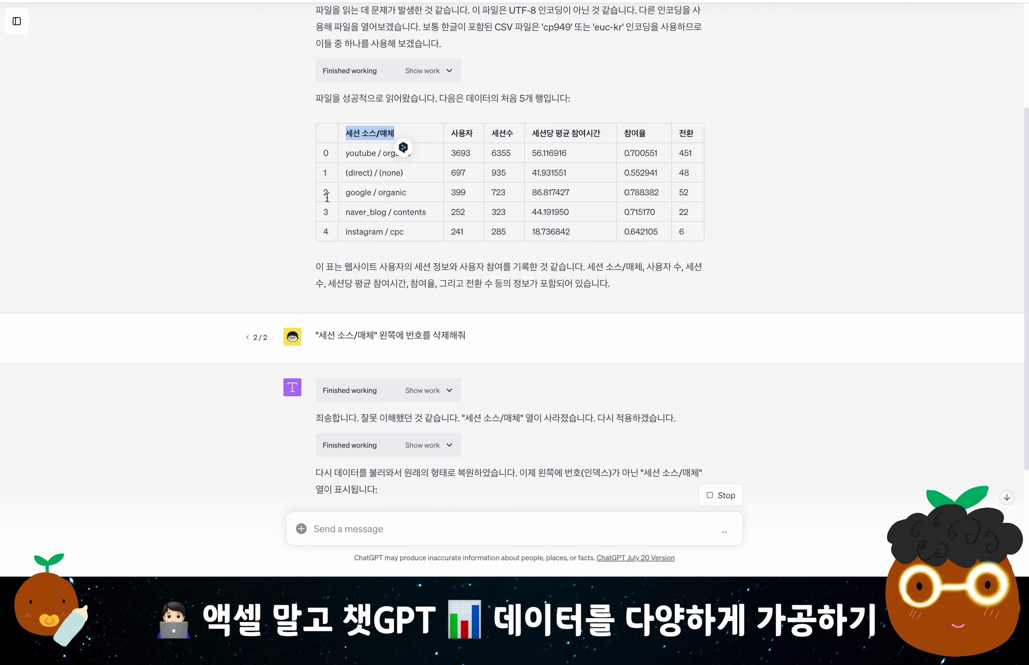
pyautogui.click(253, 241)
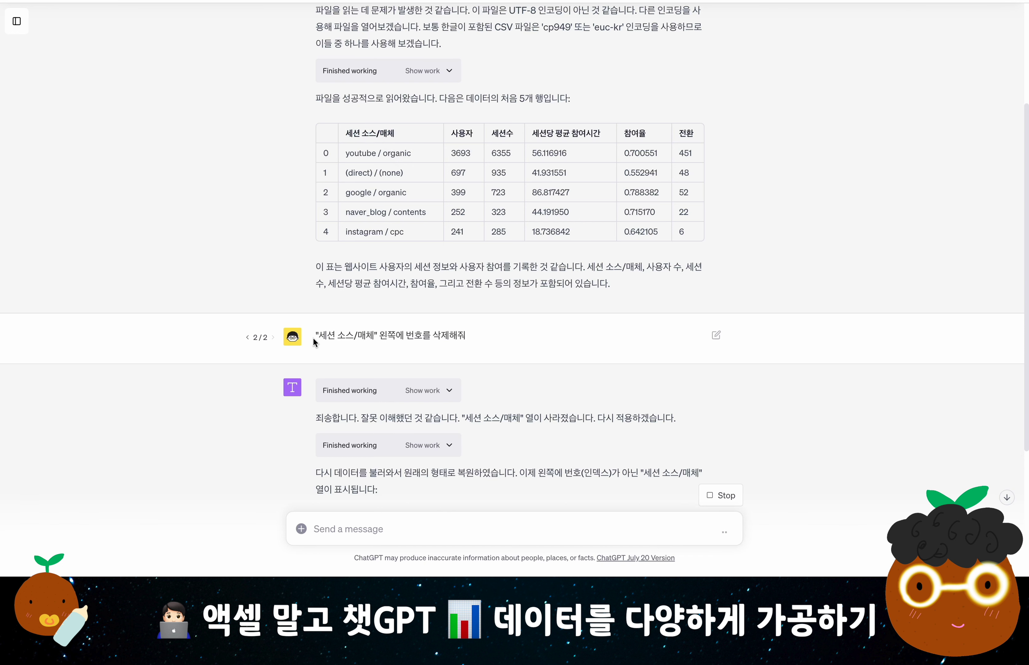
pyautogui.moveTo(319, 337); pyautogui.dragTo(470, 339)
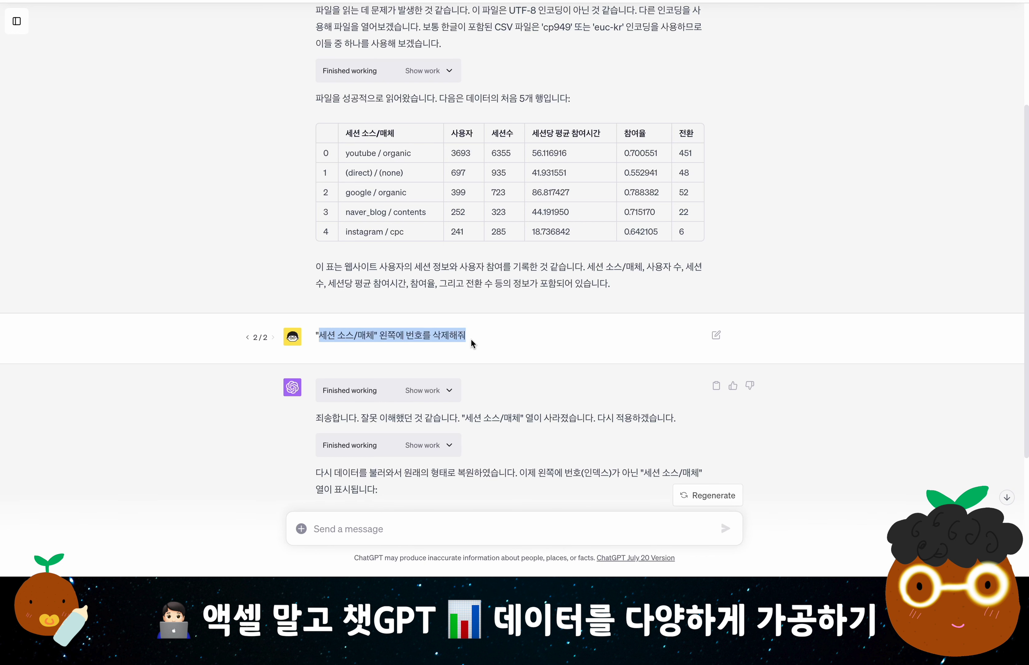
pyautogui.click(545, 341)
pyautogui.scroll(-5, 536, 344)
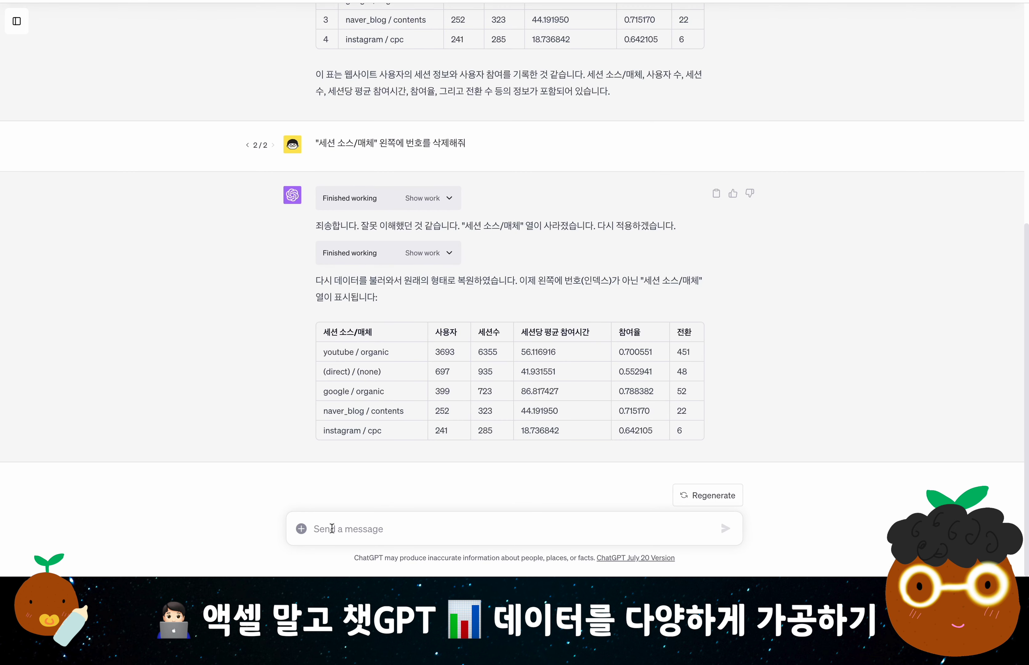
# Send a two-line request: ""전환" 오른쪽에 "전환율"을 추가해줘." and "전환율은 "전환/사용자"의 백분율로 나타내줘"
pyautogui.doubleClick(688, 332)
pyautogui.click(714, 334)
pyautogui.click(336, 530)
pyautogui.write('"전환" 오른쪽에 "전환율"을 추가해줘.')
pyautogui.hotkey('shift', 'Return')
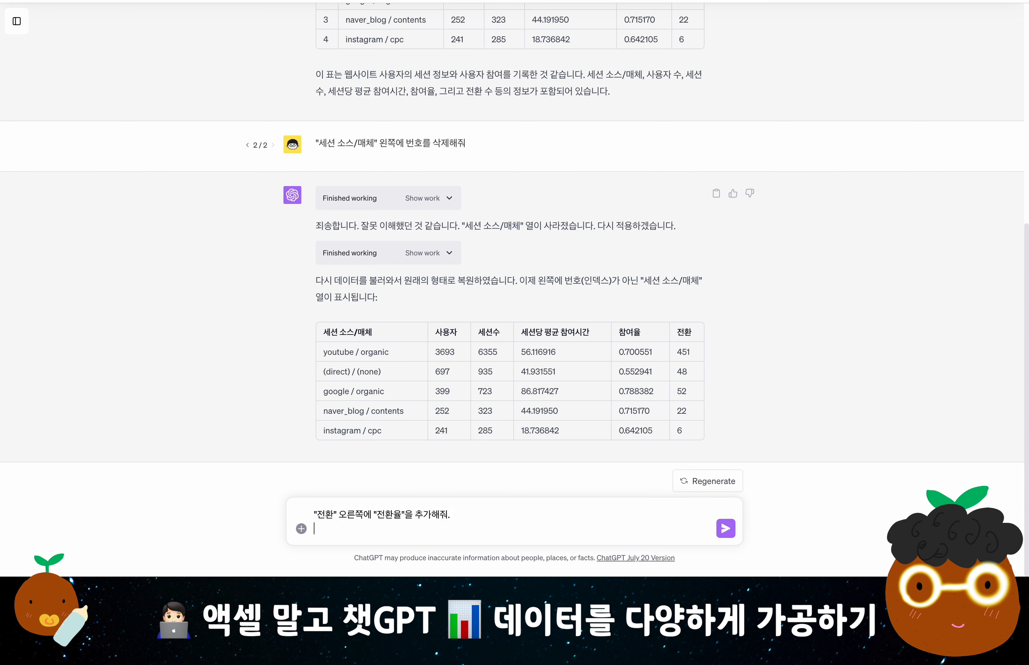
pyautogui.write('전환율은 "전환/사용자"의 백분율로 나타내줘')
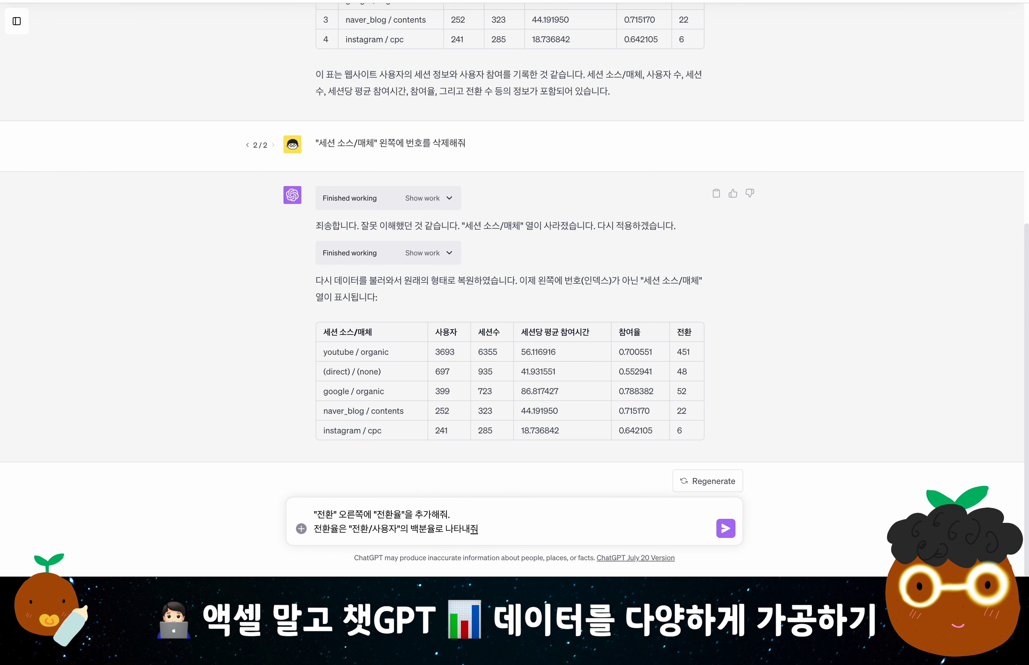
pyautogui.press('Return')
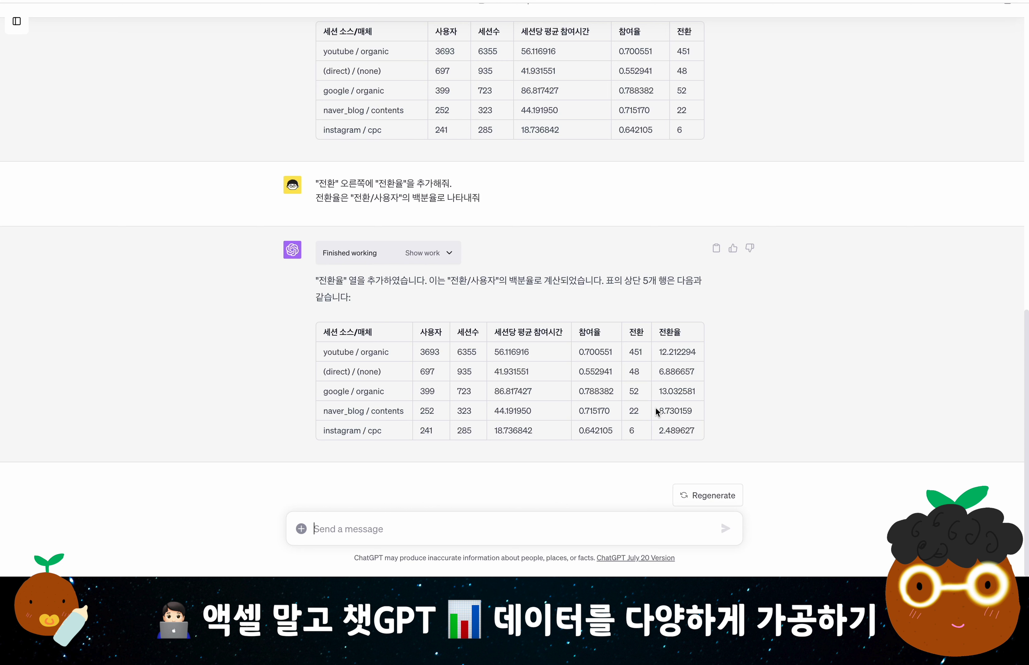
# Draft a message "위의 표를 아래와 같이 수정해줘." with the bullet "- 내가 읽기 쉽도록 1000의 자리에 쉼(,)를 표시해줘, 예) 1,000"
pyautogui.click(407, 526)
pyautogui.write('위의 표를 아래와 같이 수정해줘.')
pyautogui.hotkey('shift', 'Return')
pyautogui.write('- ')
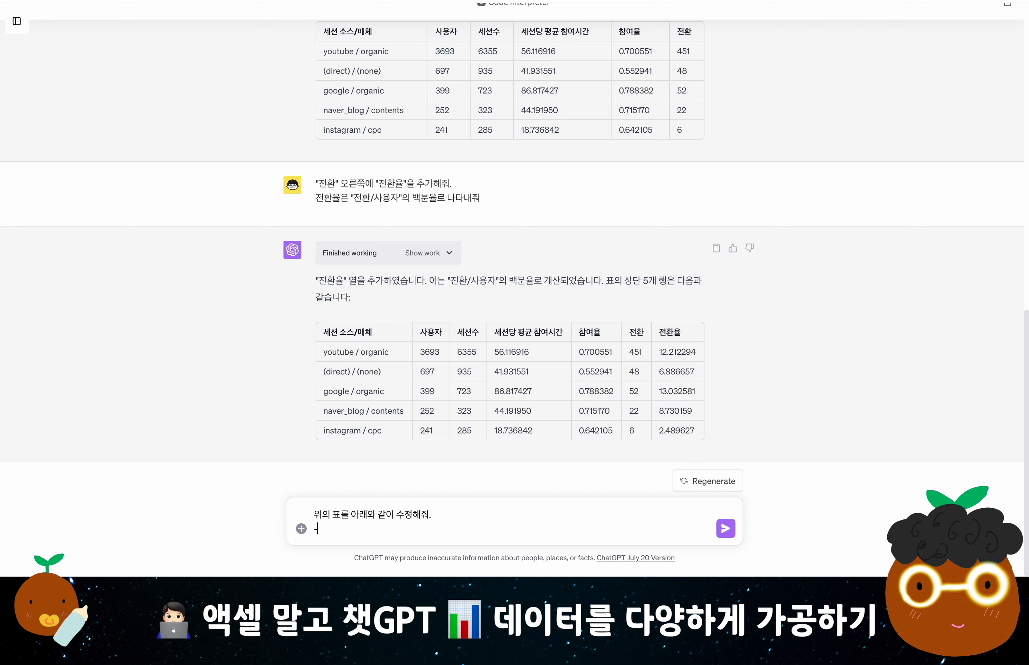
pyautogui.write('내가 읽기 쉽도록 1000의 자리에 쉼(,)를 표시해줘, 예) 1,000')
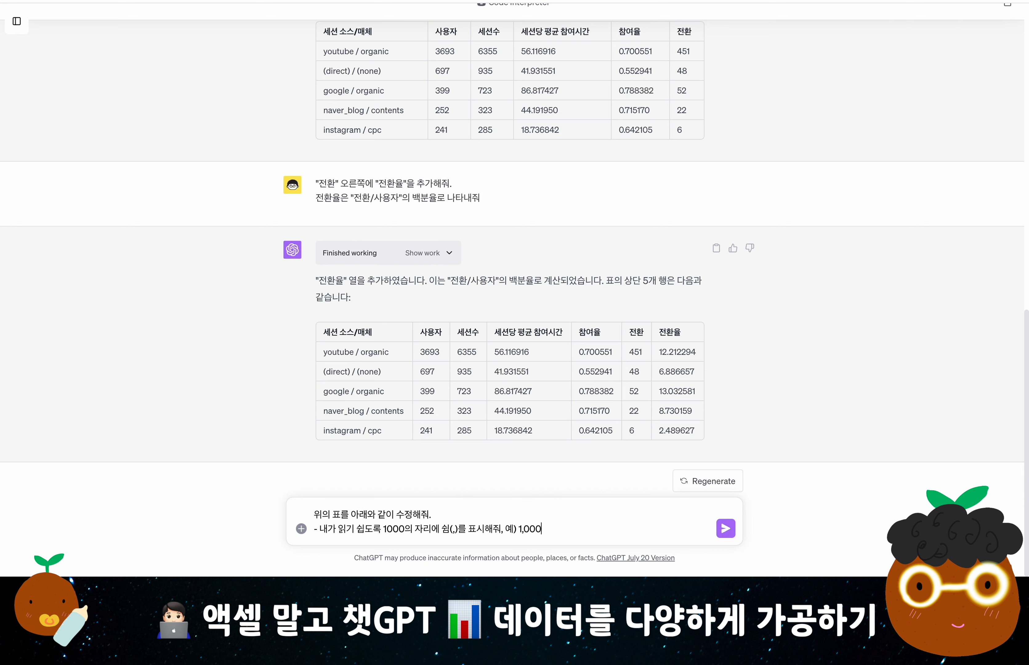
# Add the bullets "- 소수점 이하 값이 없을때는 소수점을 표시하지 말아줘." and "- 소수점 이하 값이 있을때는 소수점 두자리까지 표시해줘." to the message
pyautogui.hotkey('shift', 'Return')
pyautogui.write('- 소수점 이하 값이 없을때는 소수점을 표시하지 말아줘. - 소수점 이하 값이 있을때는 소수점 두자리까지 표시해줘.')
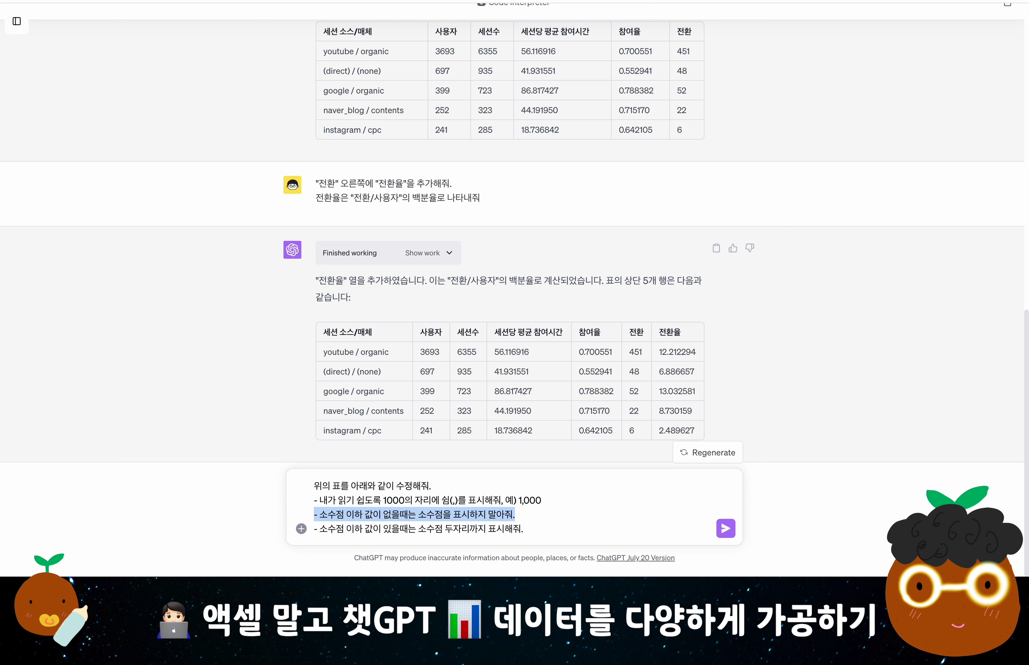
pyautogui.press('Down')
pyautogui.press('shift+super+Right')
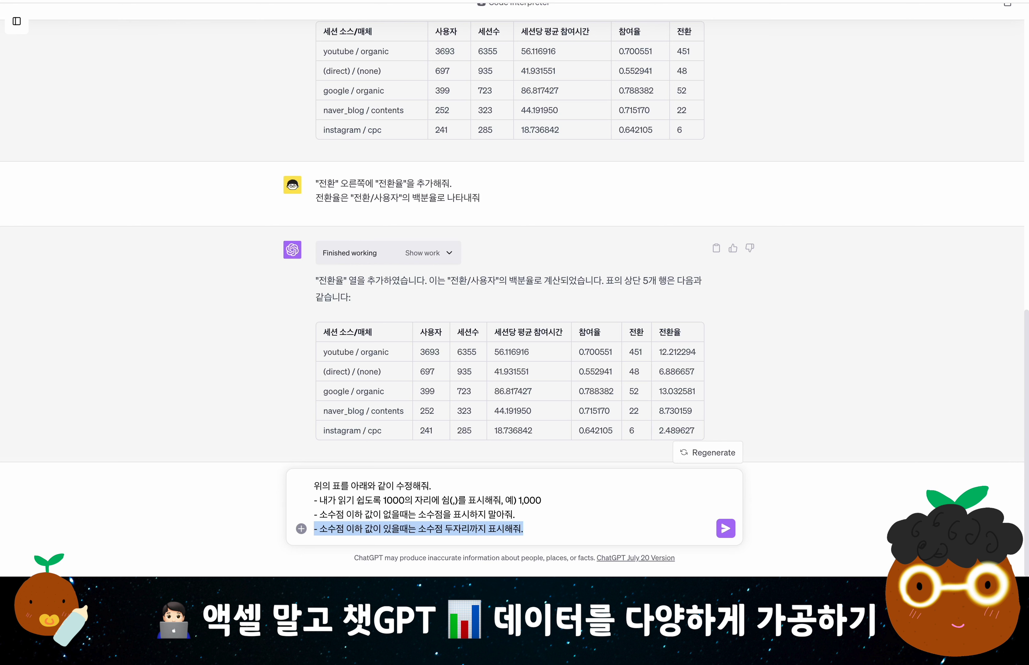
pyautogui.press('Right')
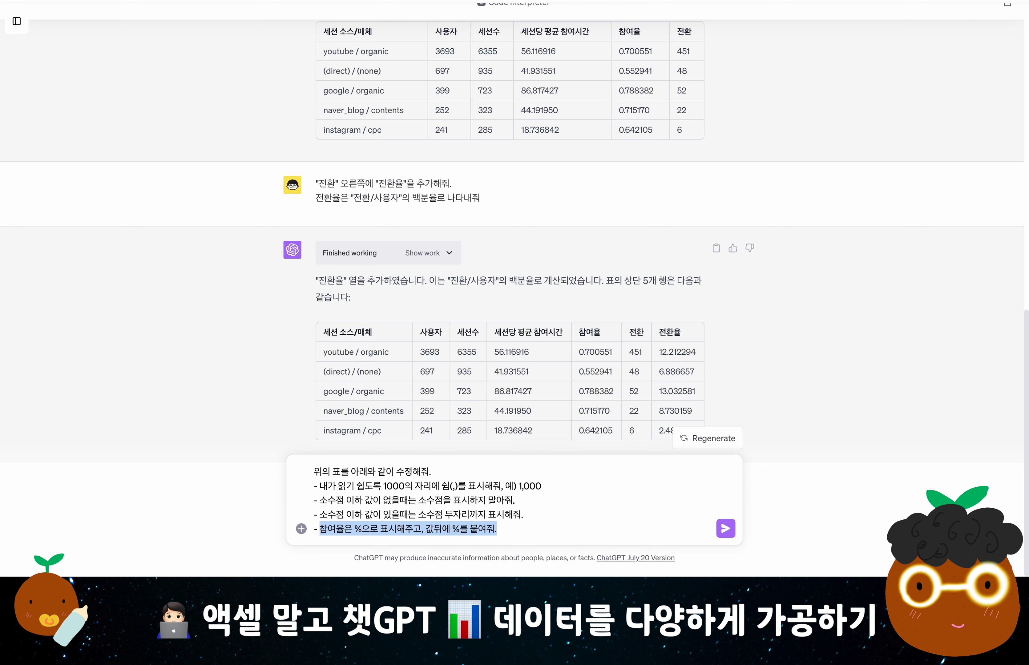
# Complete the bullets with "- 참여율은 %으로 표시해주고, 값뒤에 %를 붙여줘." and "- 전환율도 값뒤에 %를 붙여줘." and send the message
pyautogui.press('Right')
pyautogui.hotkey('shift', 'Return')
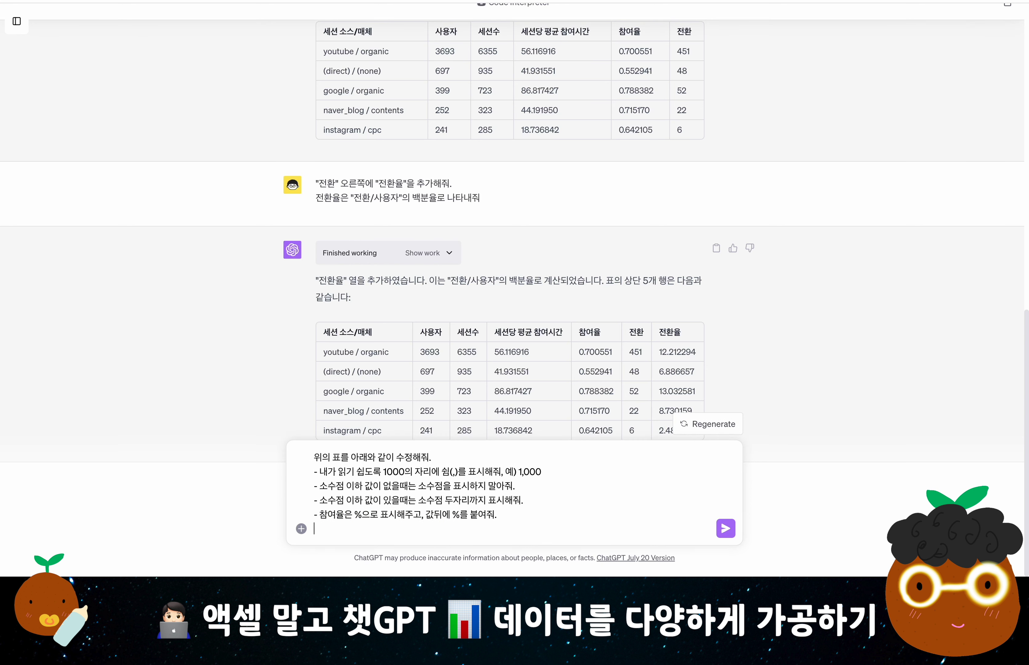
pyautogui.write('- 전환율도 값뒤에 %를 붙여줘.')
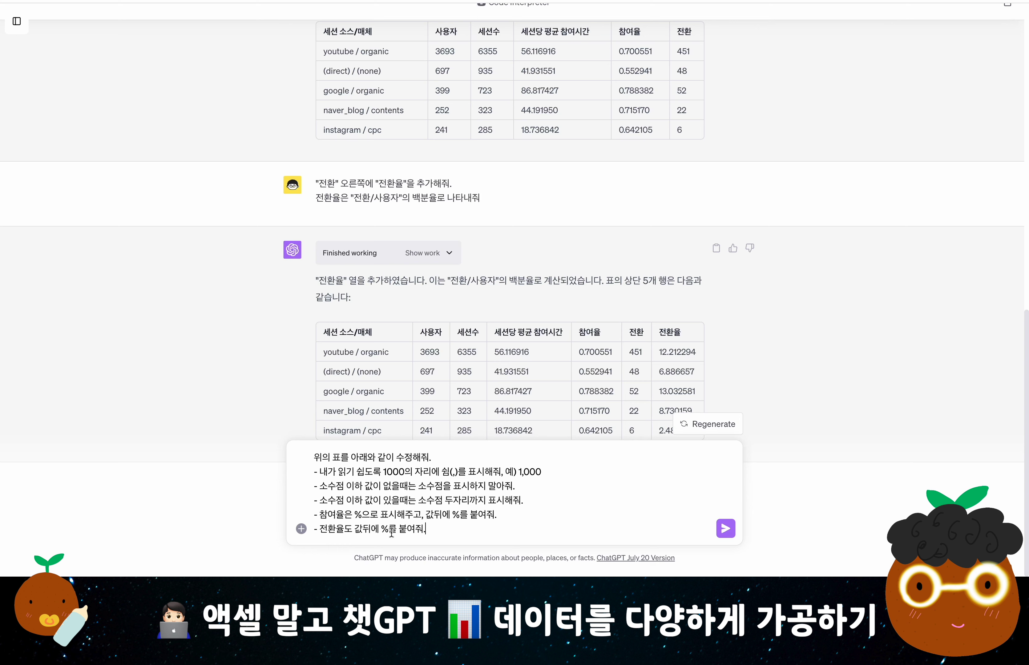
pyautogui.hotkey('shift', 'Return')
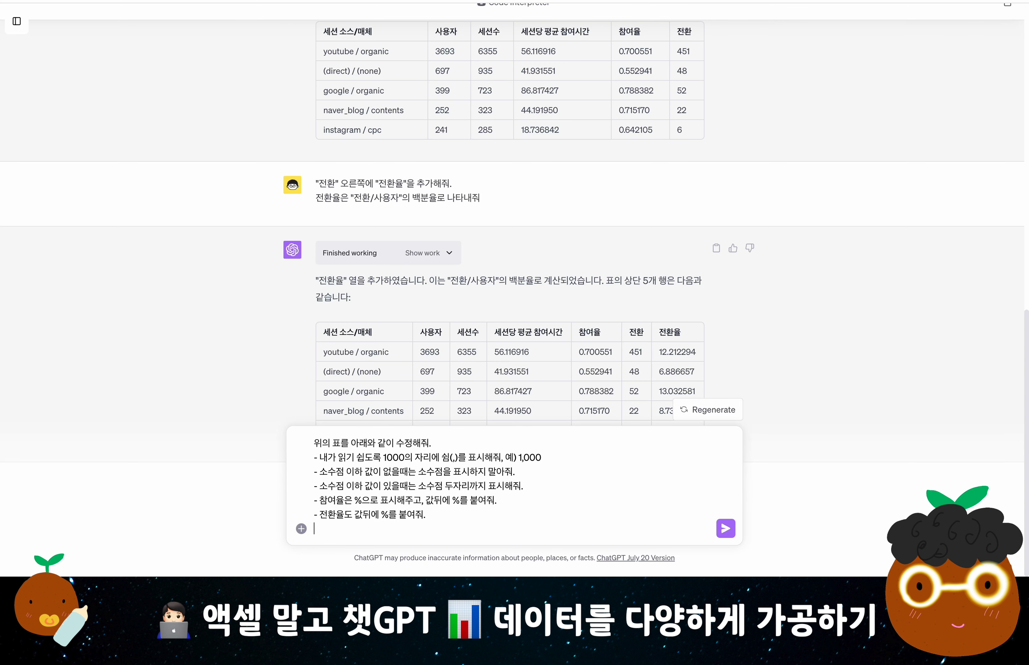
pyautogui.click(726, 528)
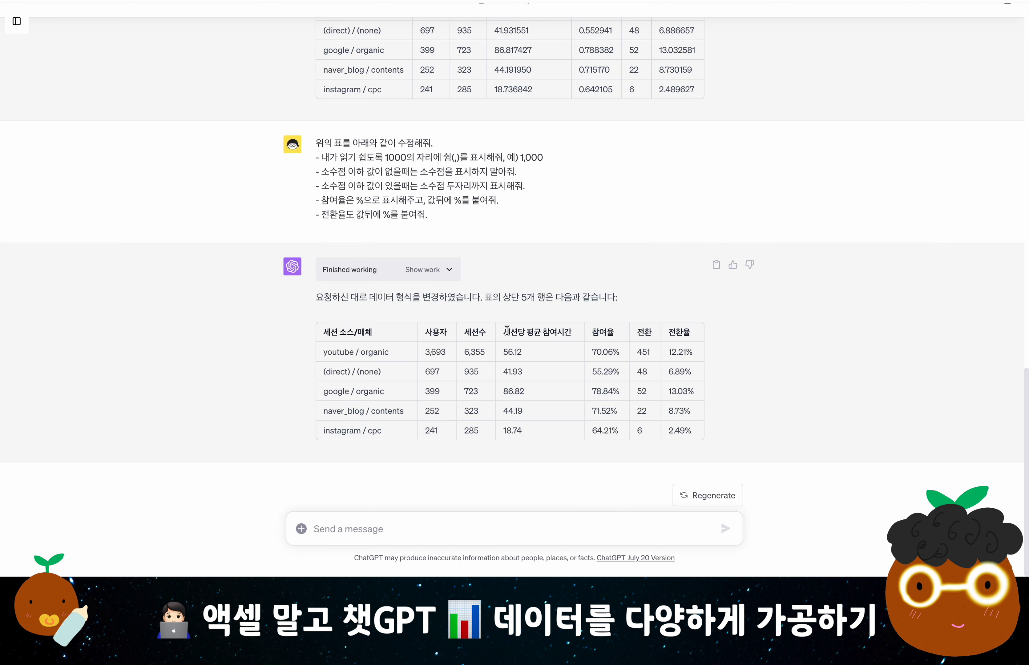
# Send ""세션당 평균 참여시간" 값 뒤에 "초"를 표시해줘." and, as a second message, "위의 표 전체를 표시해줘"
pyautogui.write('"세션당 평균 참여시간" 값 뒤에 "초"를 표시해줘.')
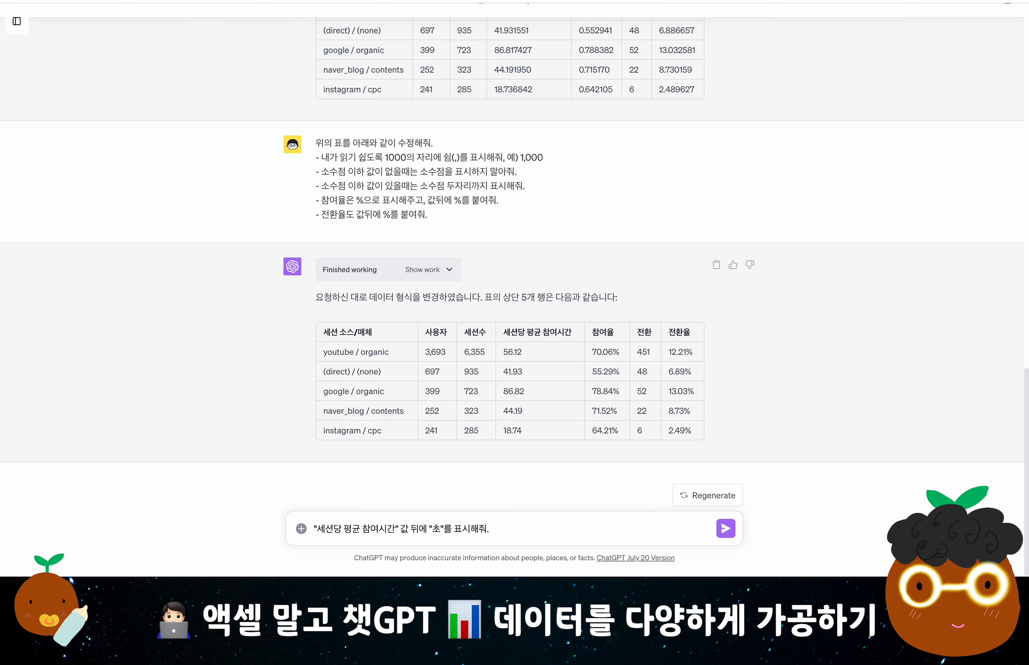
pyautogui.press('Return')
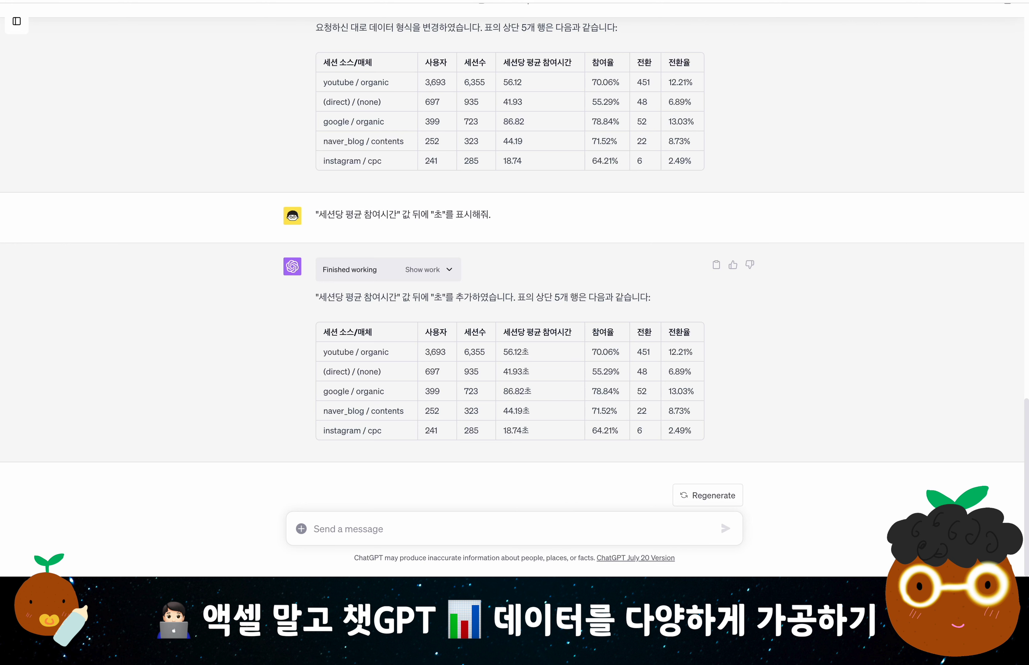
pyautogui.write('위의 표 전체를 표시해줘')
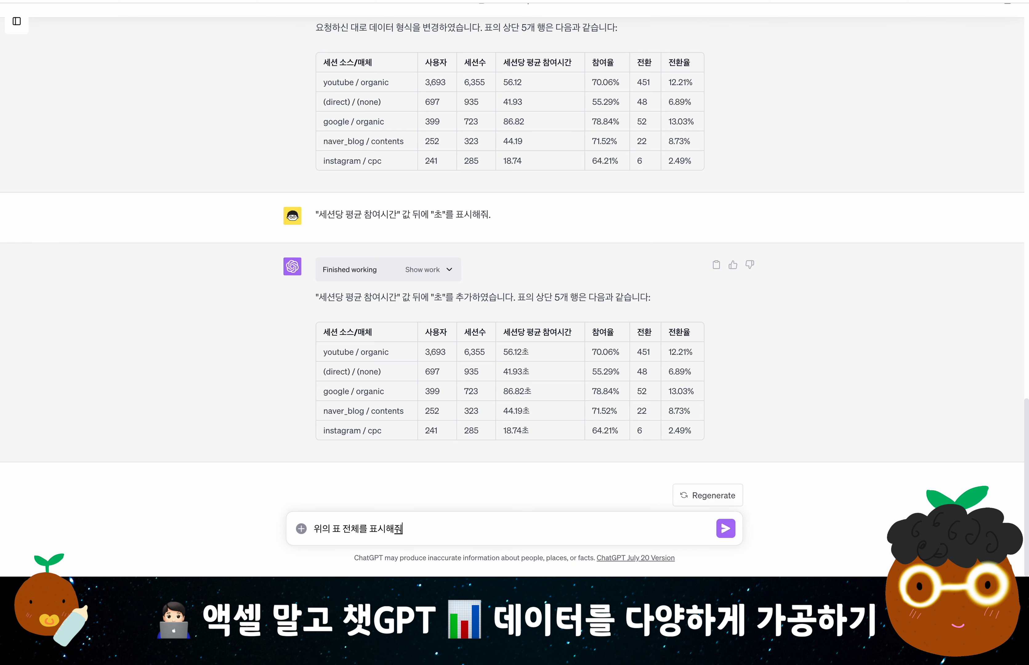
pyautogui.press('Return')
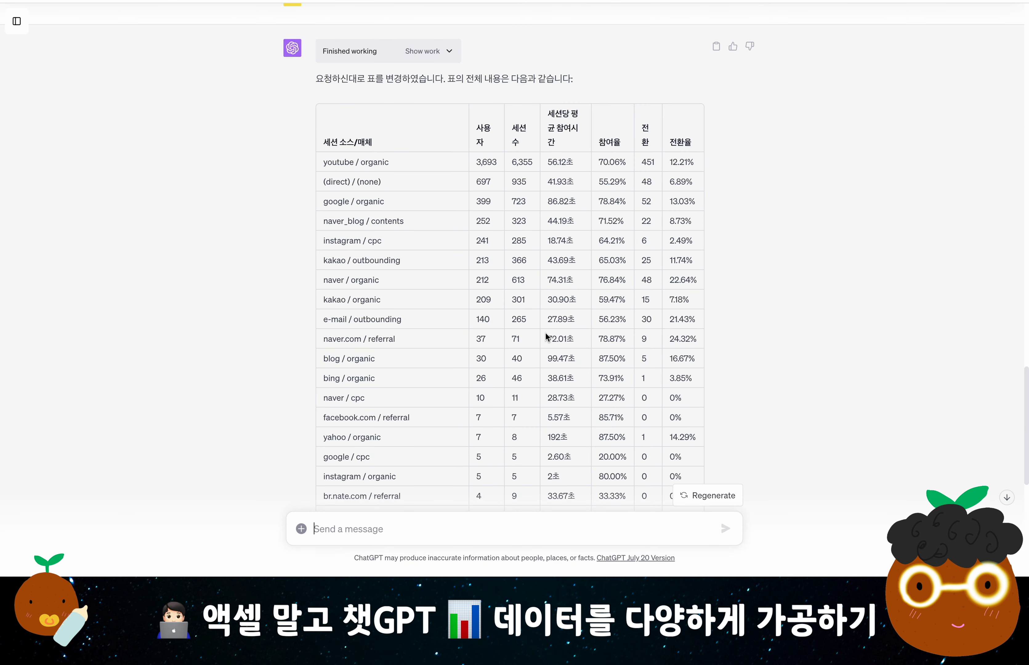
# Review the full table and draft "위의 표를 아래와 같이 수정해줘." with the bullet "- "사용자" 값이 10 미만인 "세션 소스/매체"는 "기타"로 합쳐줘."
pyautogui.scroll(-9, 546, 337)
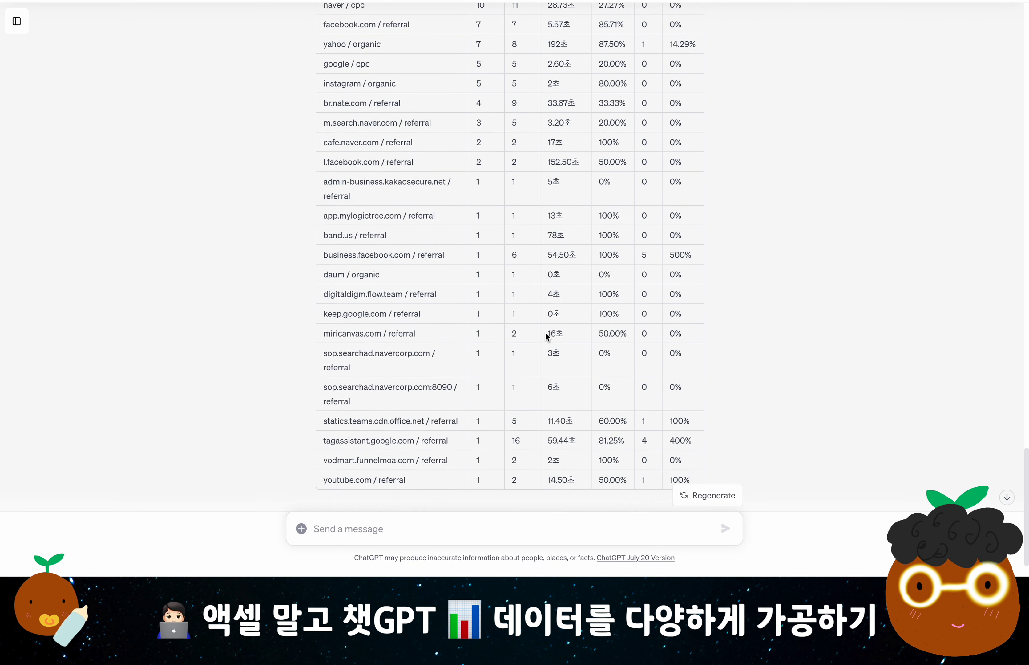
pyautogui.scroll(13, 545, 331)
pyautogui.scroll(-9, 545, 331)
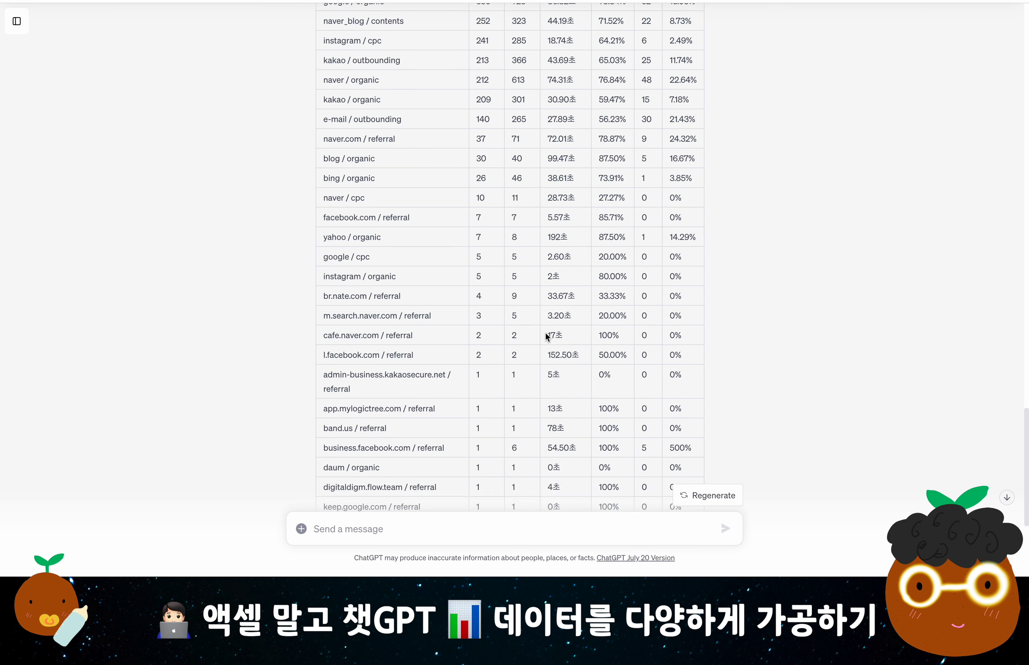
pyautogui.scroll(-2, 546, 333)
pyautogui.tripleClick(418, 138)
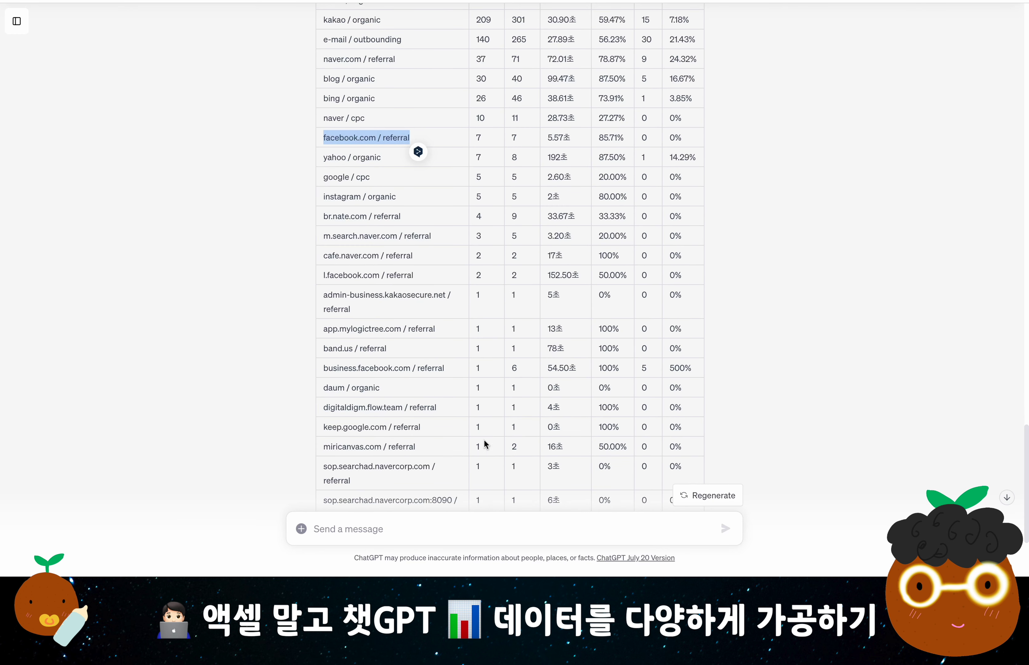
pyautogui.click(257, 366)
pyautogui.click(356, 527)
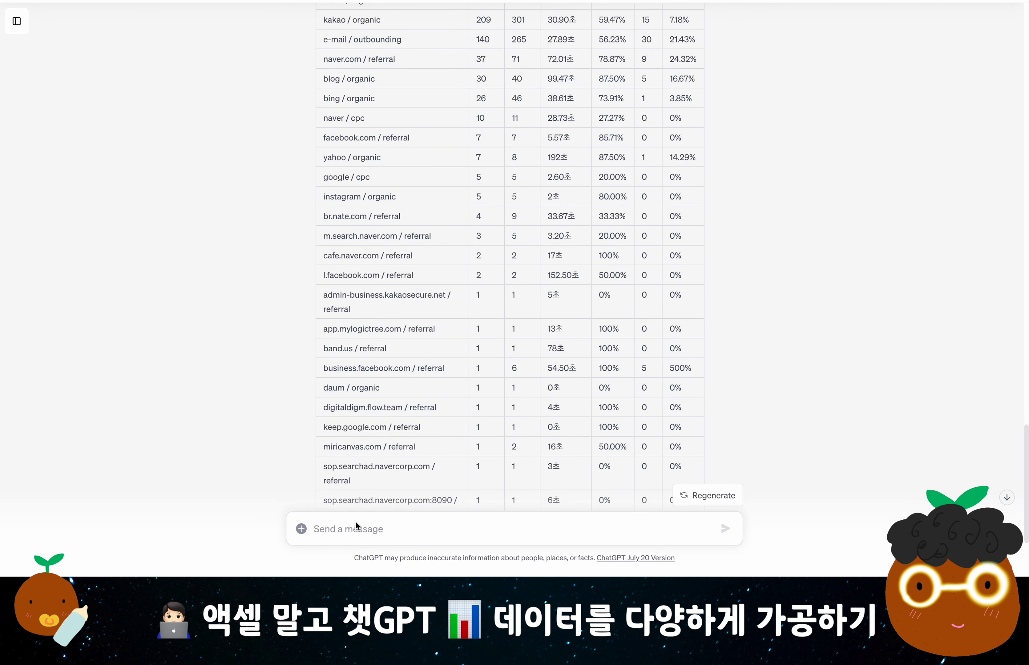
pyautogui.write('위의 표를 아래와 같이 수정해줘.')
pyautogui.hotkey('shift', 'Return')
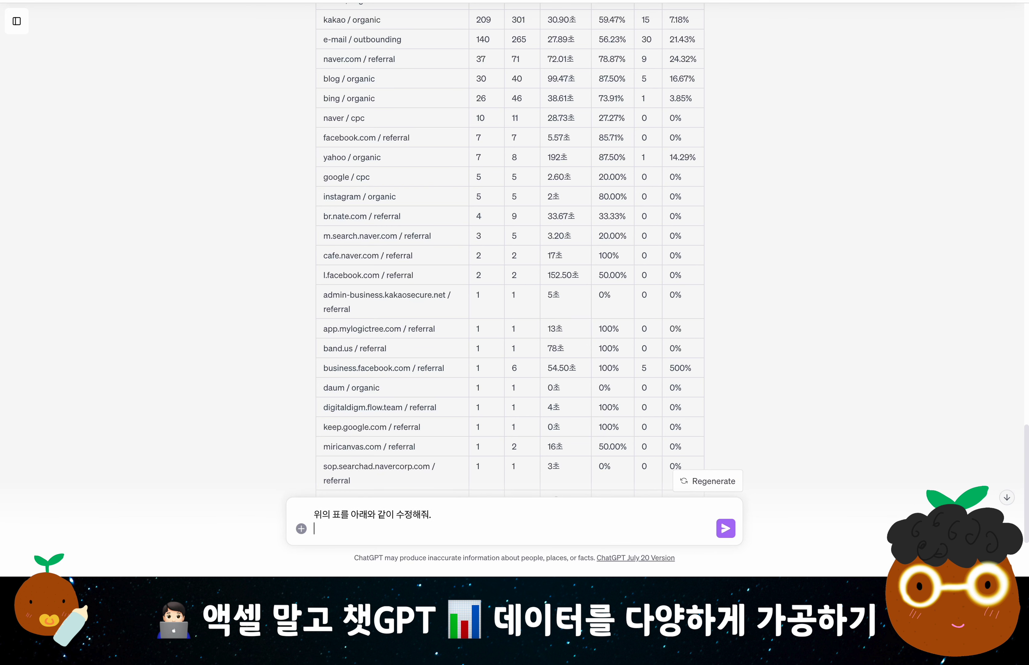
pyautogui.write('- "사용자"')
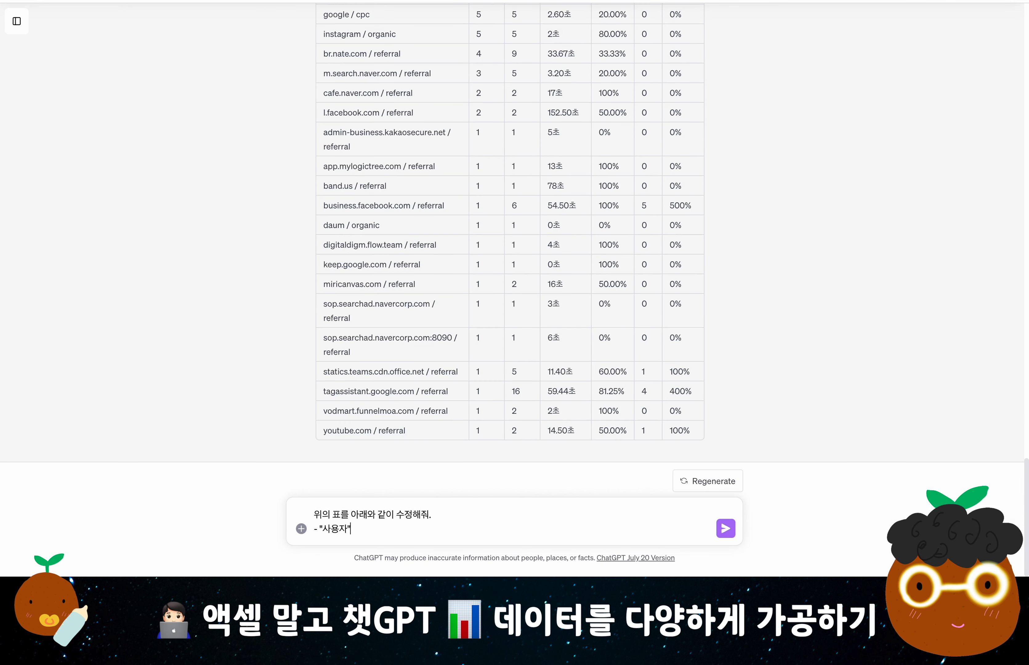
pyautogui.write(' 갑이 10 미만인 "세션 소스/매체"')
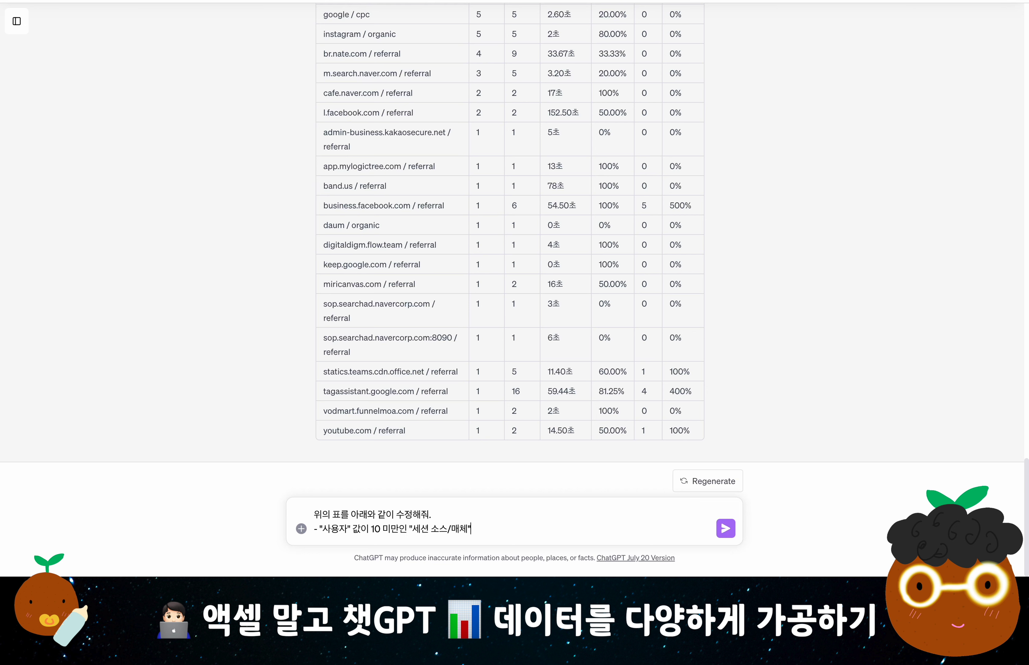
pyautogui.write('는 "기타"로 합쳐줘.')
# Add the line "이때, "사용자", "세션수", "전환" 수는 합쳐줘고," to the drafted message
pyautogui.hotkey('shift', 'Return')
pyautogui.write('이때, "사용자"')
pyautogui.scroll(10, 524, 316)
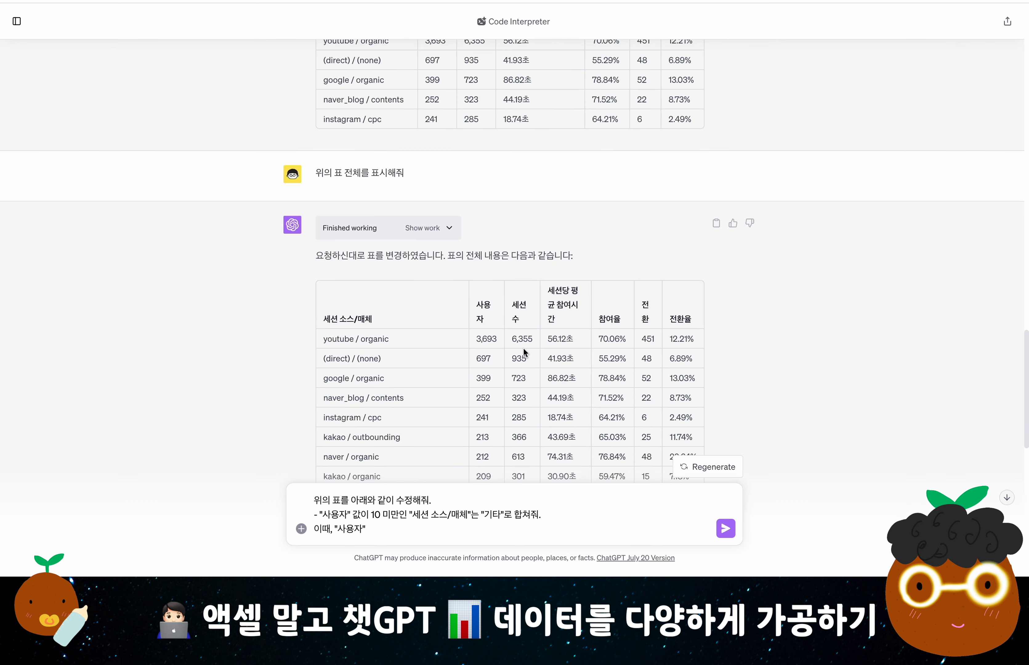
pyautogui.write(', "세션수"')
pyautogui.doubleClick(520, 320)
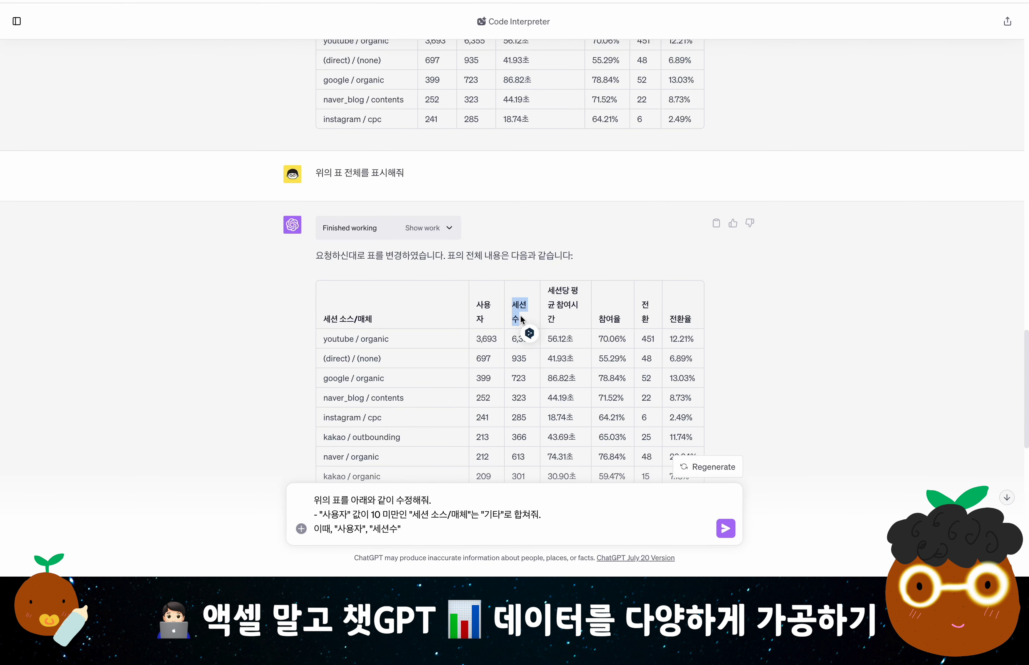
pyautogui.click(522, 320)
pyautogui.write(', "전환" 수는 합쳐')
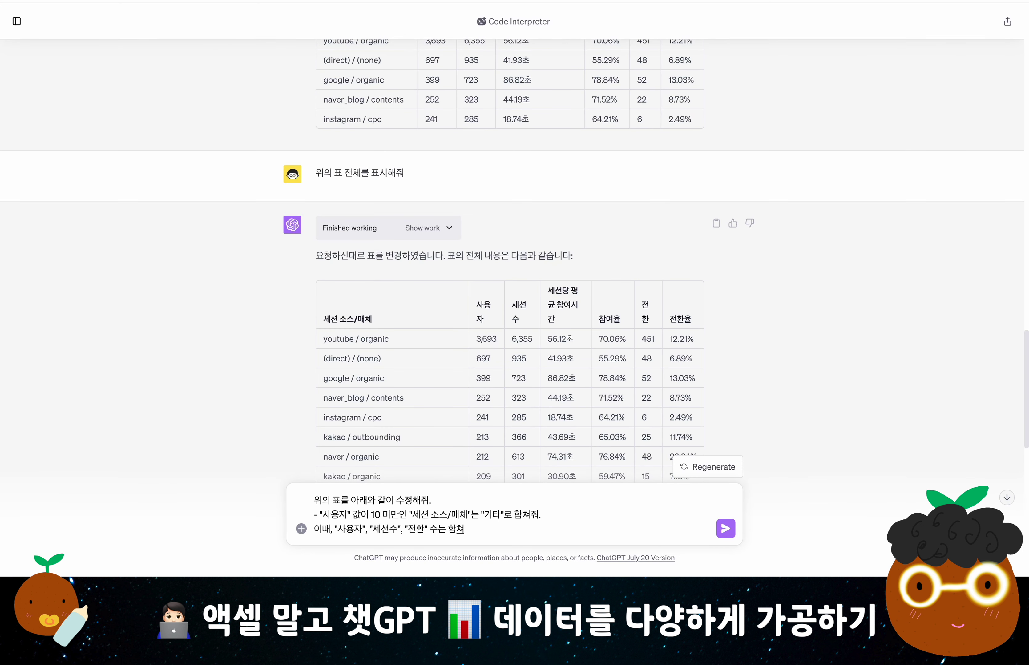
pyautogui.write('주고,')
# Add the line ""세션당 평균 참여시간" "참여율" "전환율"은 평균 값을 적어줘" and send the message
pyautogui.hotkey('shift', 'Return')
pyautogui.write('"세션당 평균 참여시간" "참여율" "전환율"은')
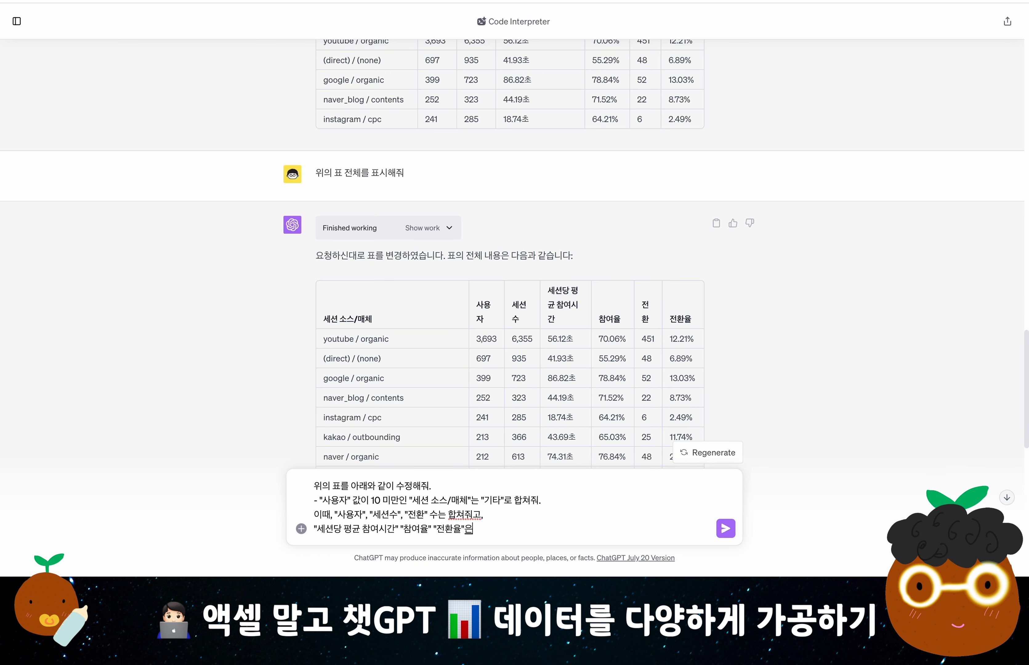
pyautogui.write(' 평균 값을 적어줘')
pyautogui.click(729, 534)
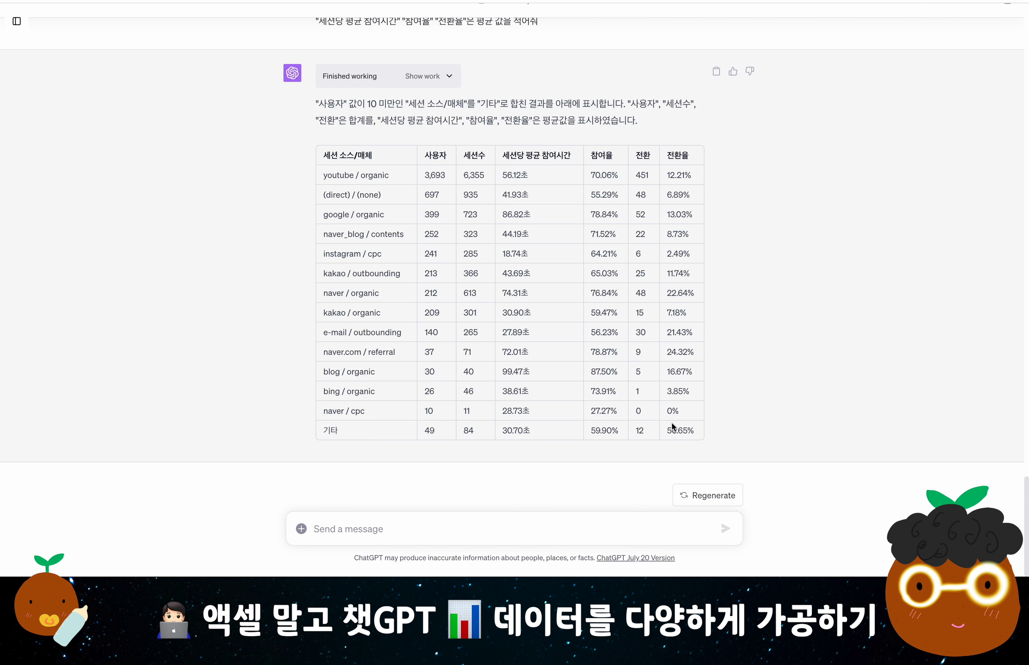
# Check the "기타" conversion rate and send ""기타"의 전환율은 "전환/사용자"로 다시 계산해줘."
pyautogui.tripleClick(677, 431)
pyautogui.click(431, 533)
pyautogui.write('"기타"의 전환율은 "전환/사용자"로 다시 계산해줘.')
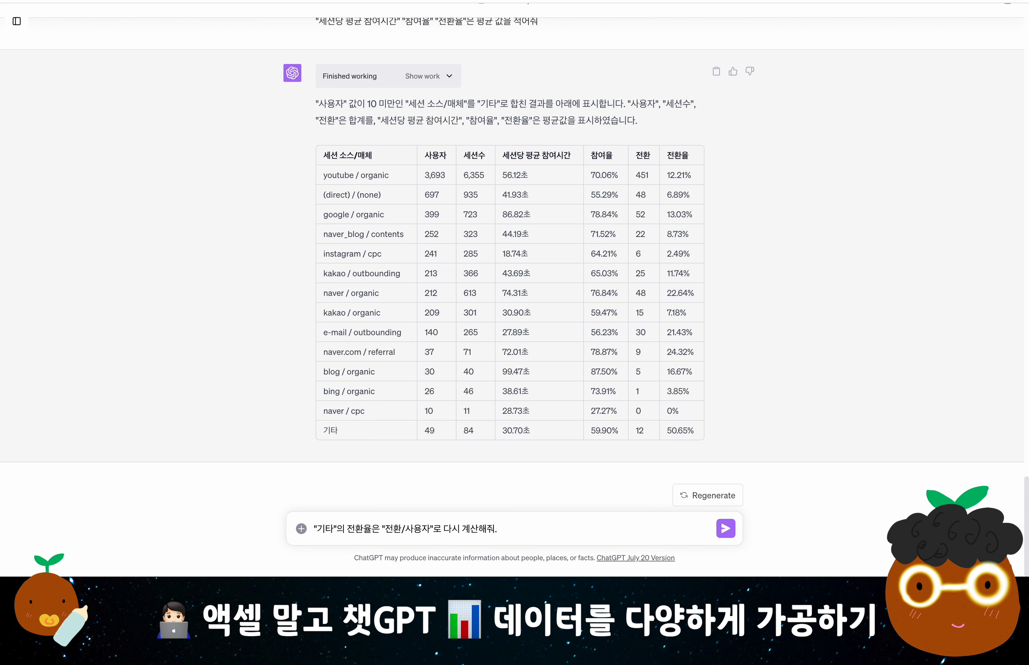
pyautogui.press('Return')
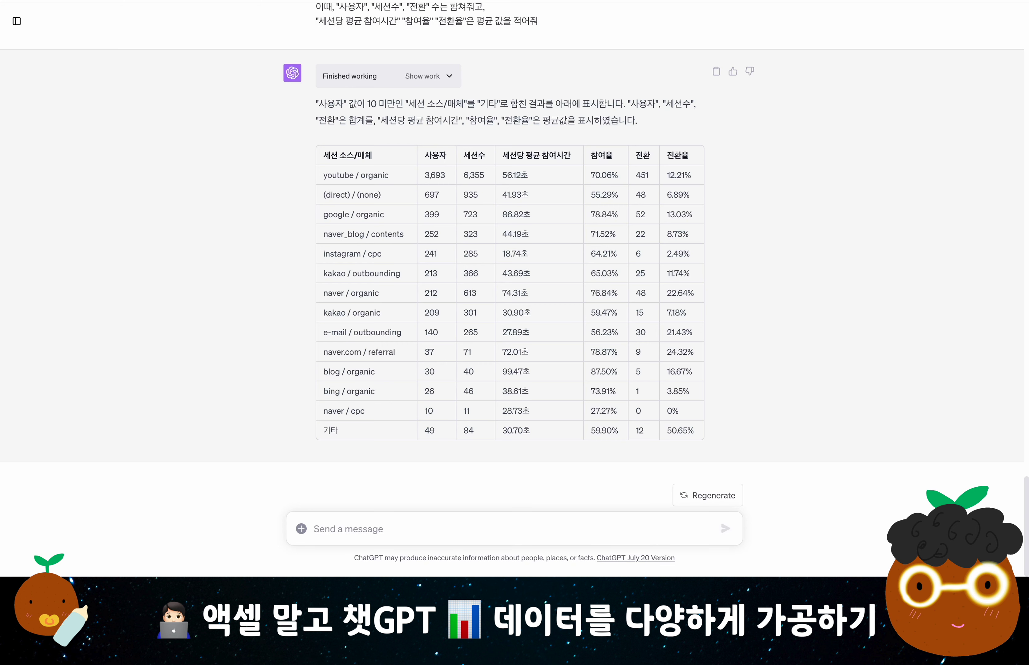
# Draft "가장 아래 열에 "종합"이라는 행을 만들어줘." with "이때, "사용자", "세션수", "전환" 수는 합쳐줘고," and ""세션당 평균 참여시간" "참여율"은 평균 값을 적어줘"
pyautogui.moveTo(694, 430); pyautogui.dragTo(668, 430)
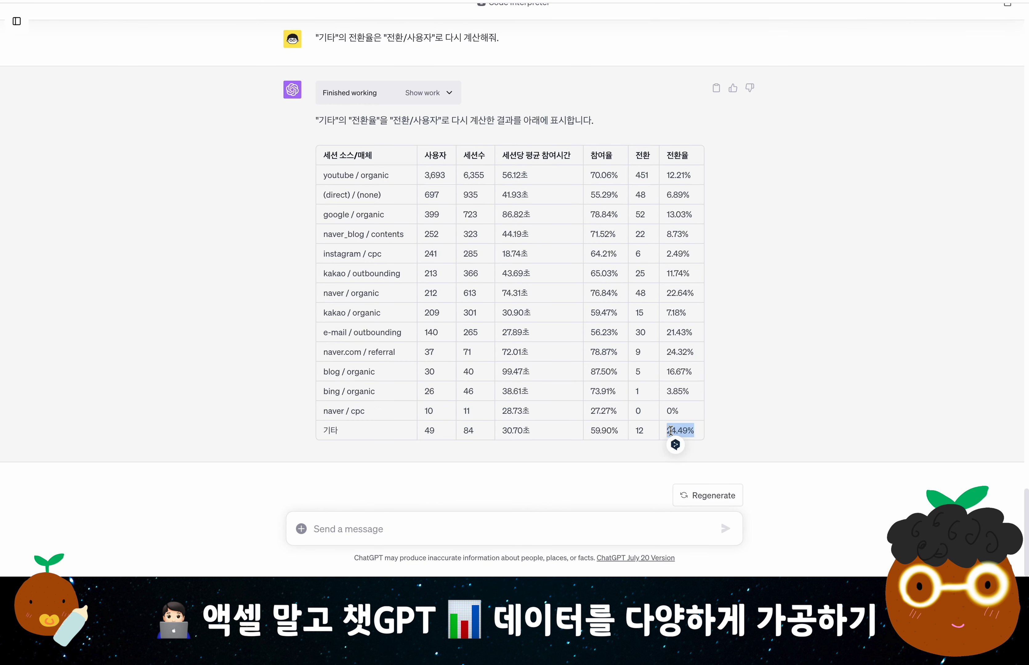
pyautogui.click(724, 432)
pyautogui.click(501, 533)
pyautogui.write('가장 아래 열에 "종합"이라는 행을 만들어줘.')
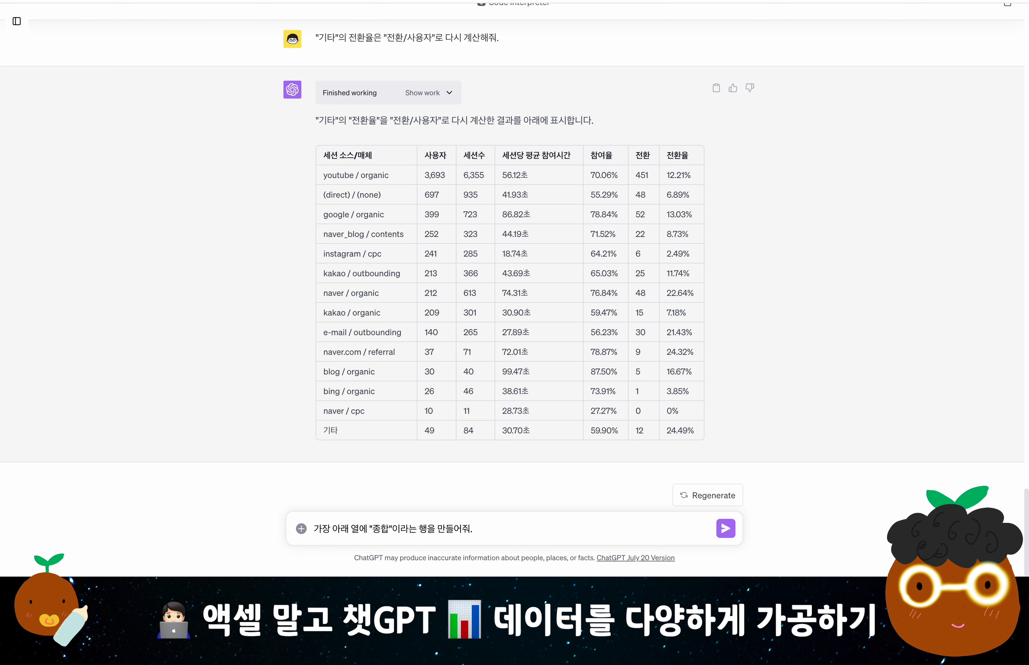
pyautogui.hotkey('shift', 'Return')
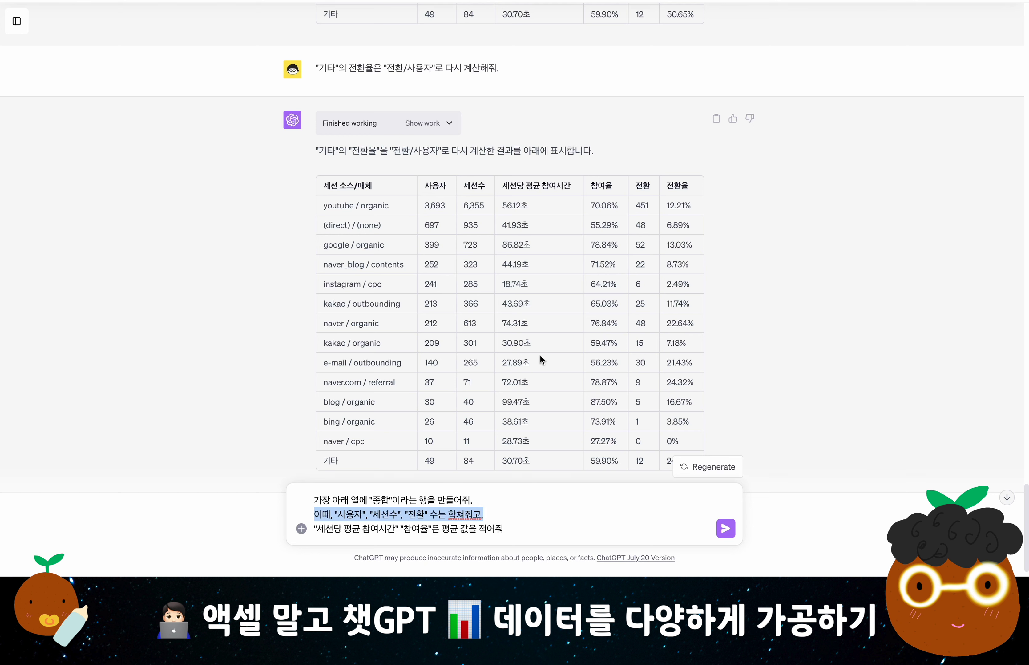
pyautogui.click(518, 524)
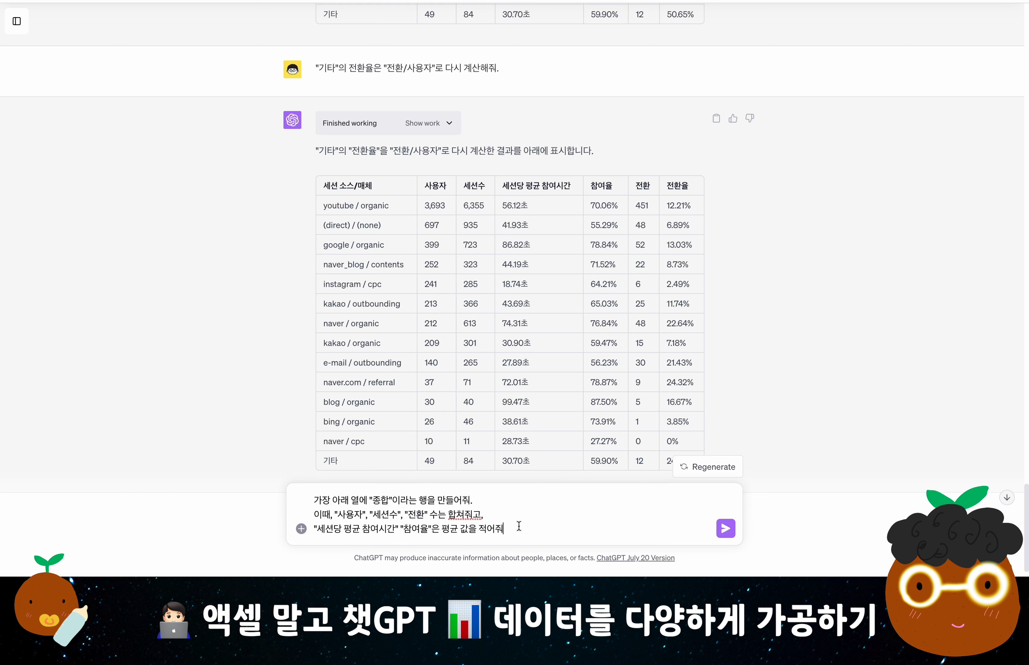
# Add the line ""전환율"은 "사용자/전환"으로 계산해줘", send the message and review the reply
pyautogui.hotkey('shift', 'Return')
pyautogui.write('"전환율"은 "사용자/')
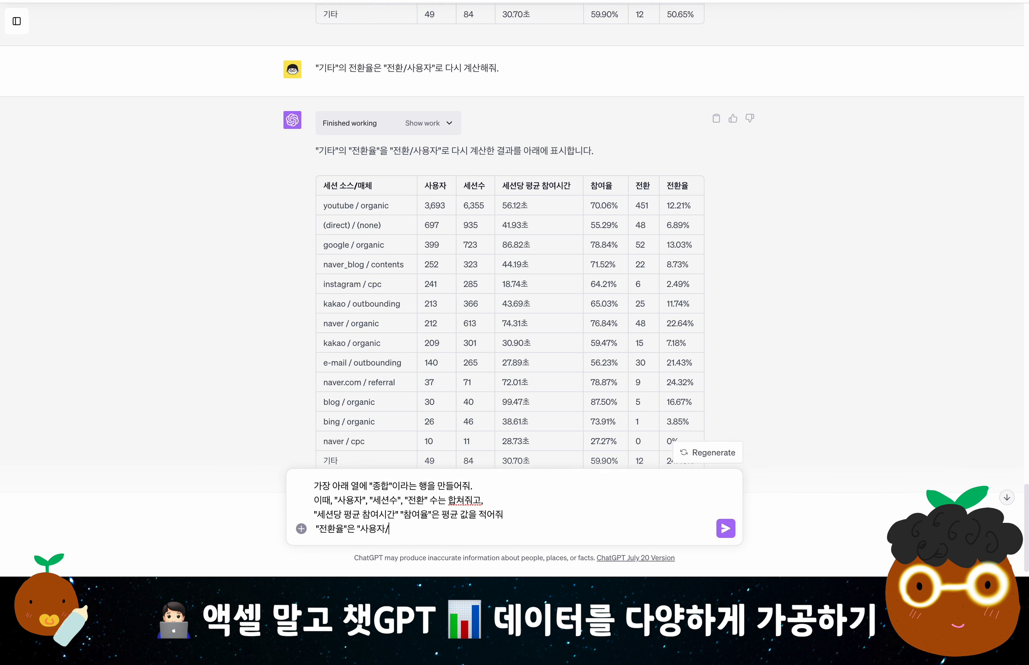
pyautogui.write('전환"으로 계산해줘')
pyautogui.press('Return')
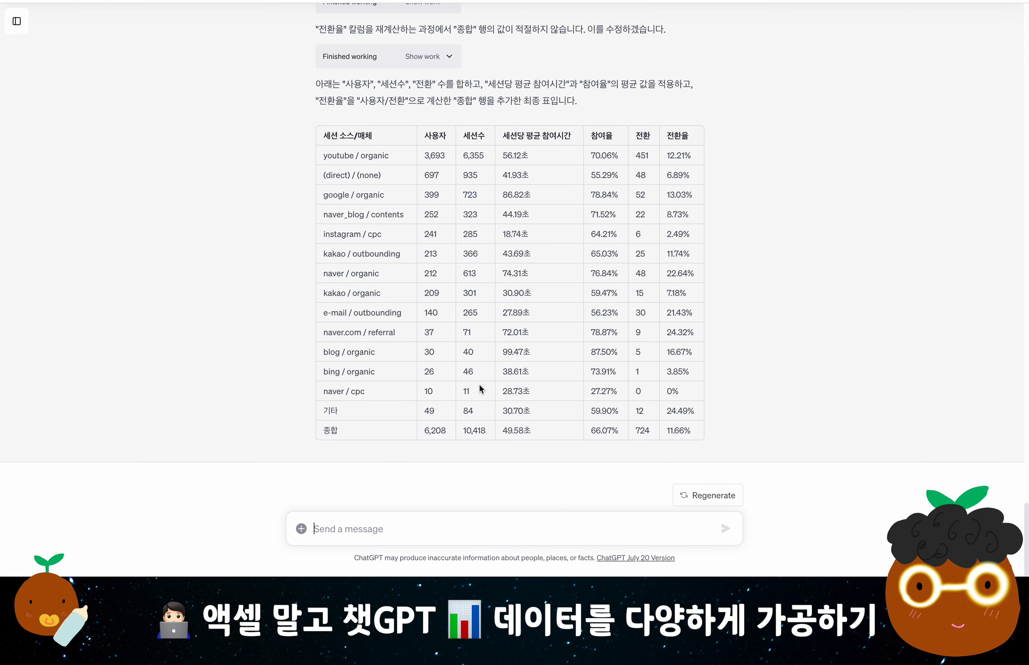
pyautogui.scroll(8, 480, 389)
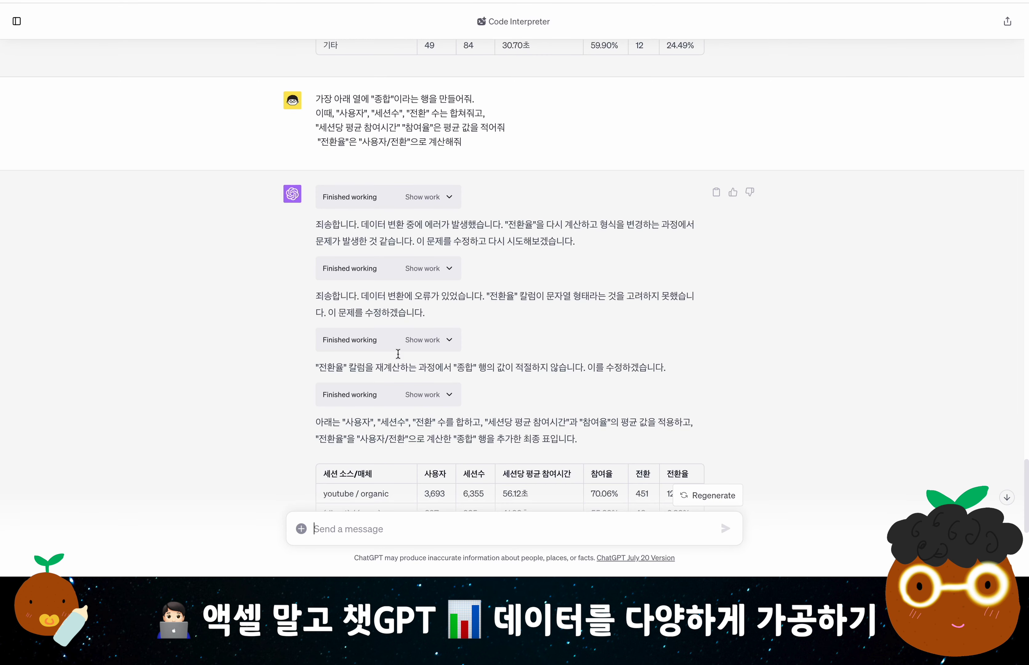
pyautogui.scroll(-8, 520, 362)
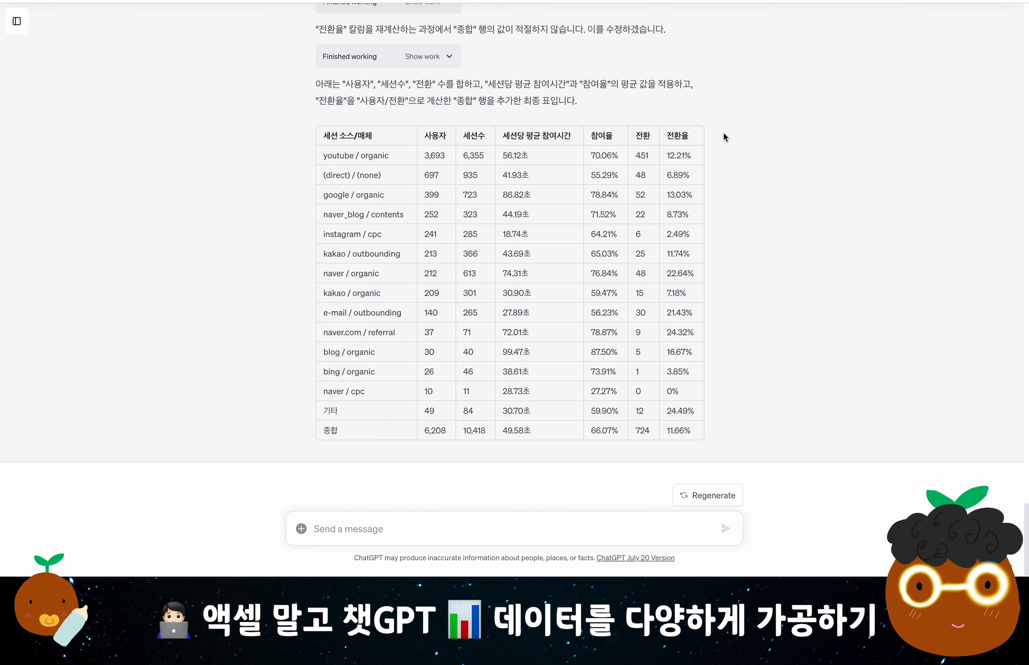
# Draft "전환율 오른쪽에 "방문의 질"이라는 항목을 만들어줘." and start a second line with ""전환율"이 높고 "세션당 평균 참여시간" "참여율""
pyautogui.write('전환율 오른쪽에 "방문의 질"이라는 항목을 만들어줘.')
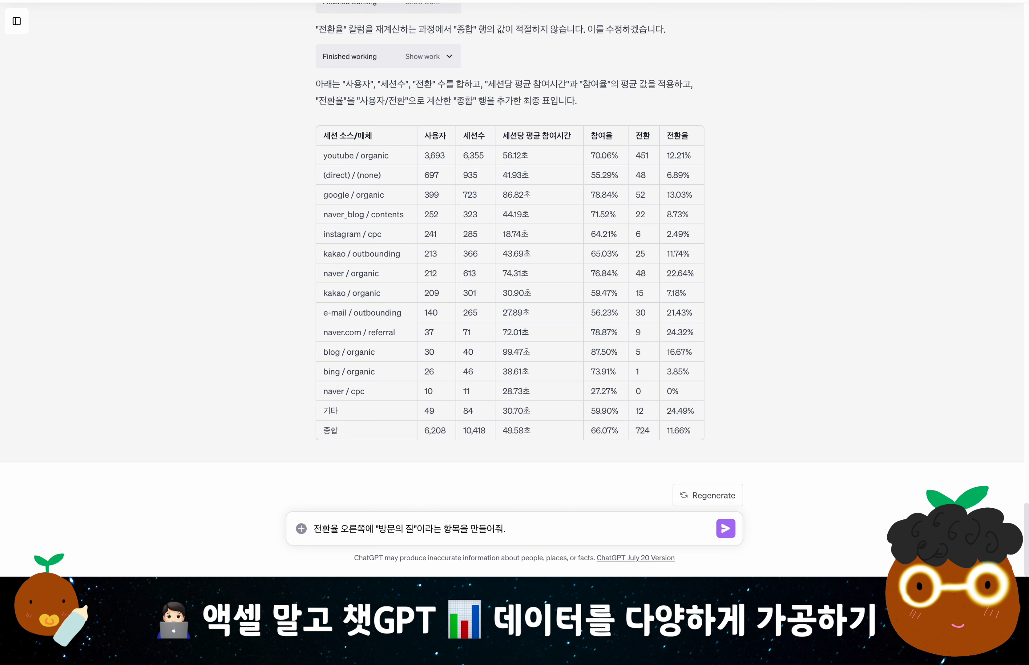
pyautogui.hotkey('shift', 'Return')
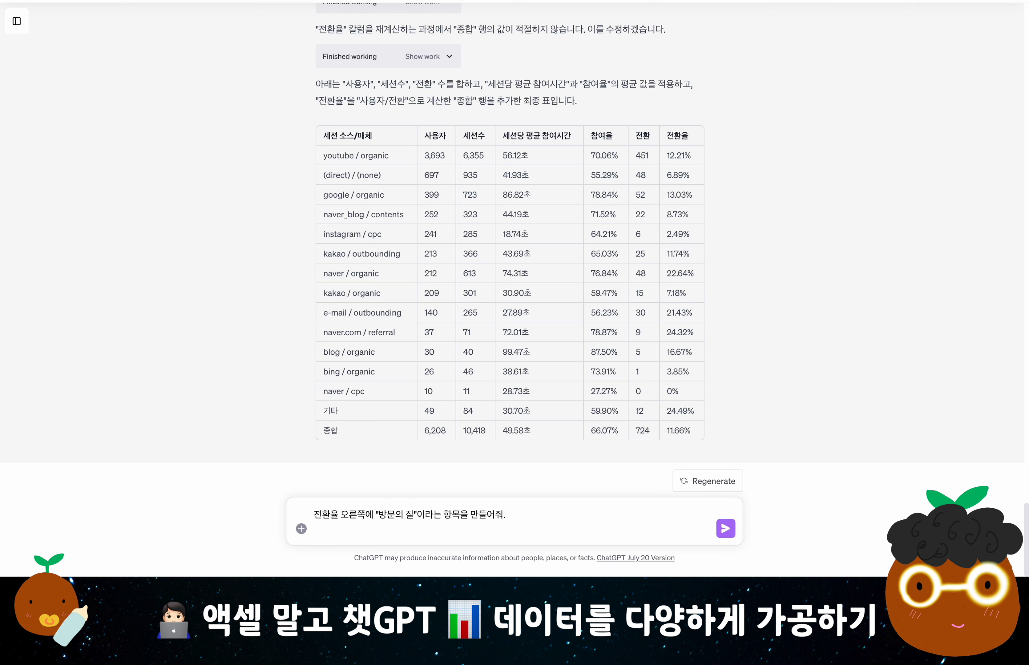
pyautogui.write('"전환율"이 높고 "세션당 평균 참여시간" "참여율"')
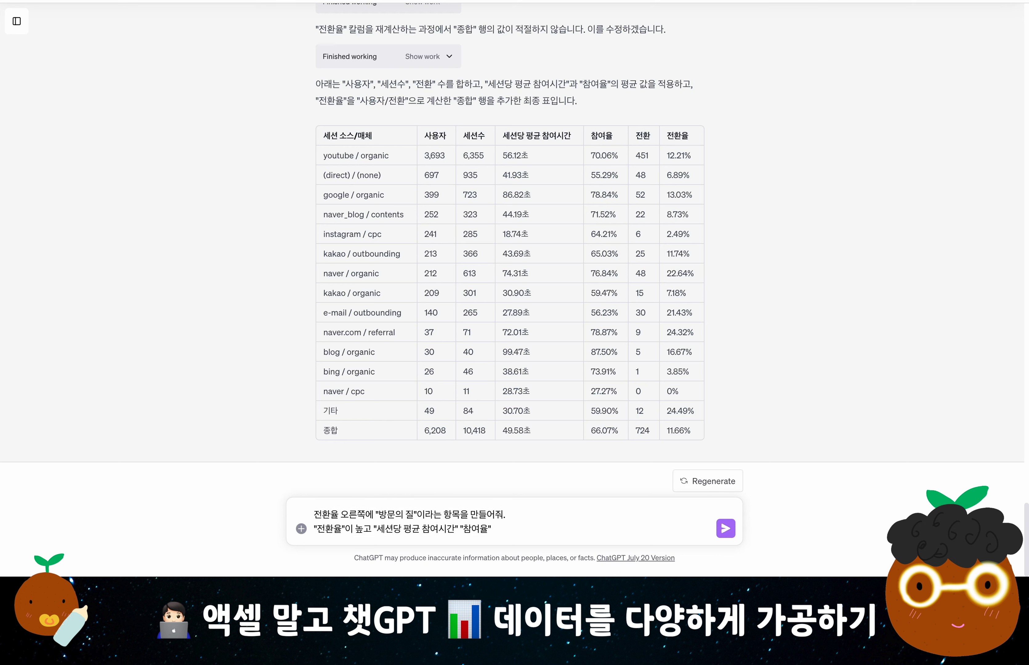
# Complete the rules: all three high "매우 좋음", only 전환율 high "좋음", only the others high "보통"; request five grades down to "매우 나쁨" and send
pyautogui.write(' 이 세가지가 모두 높다면 "매우 좋음"')
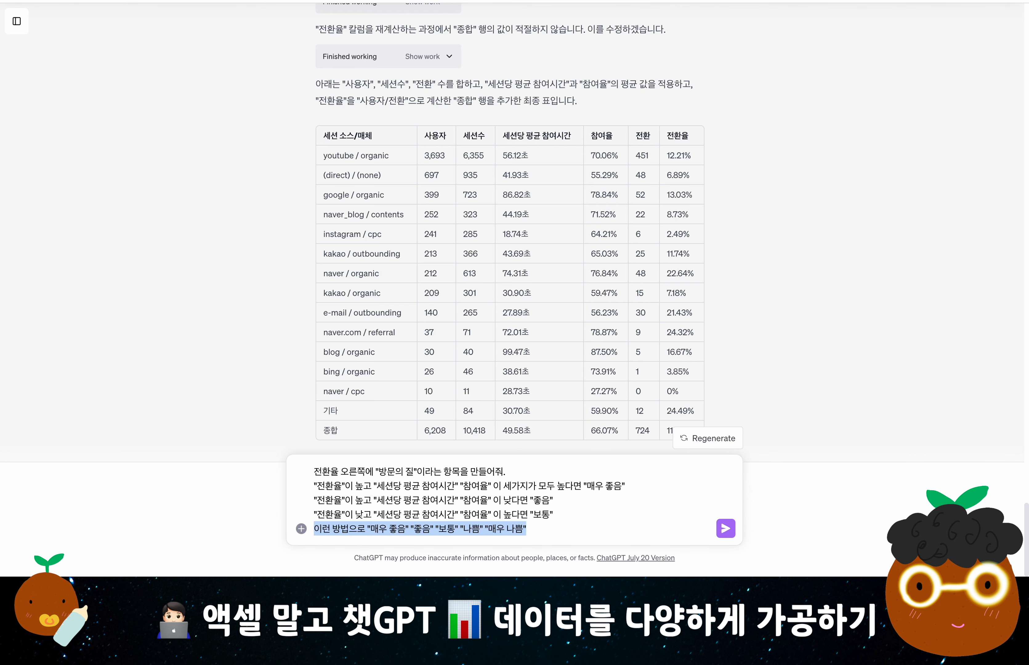
pyautogui.write('이렇게 등급을 나눠줘')
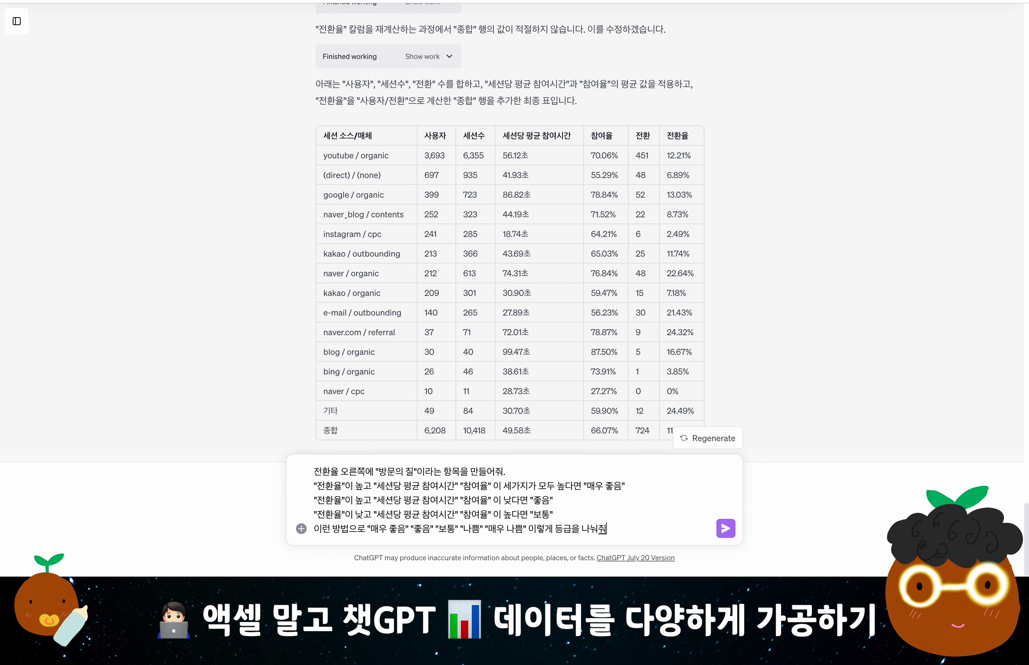
pyautogui.press('Return')
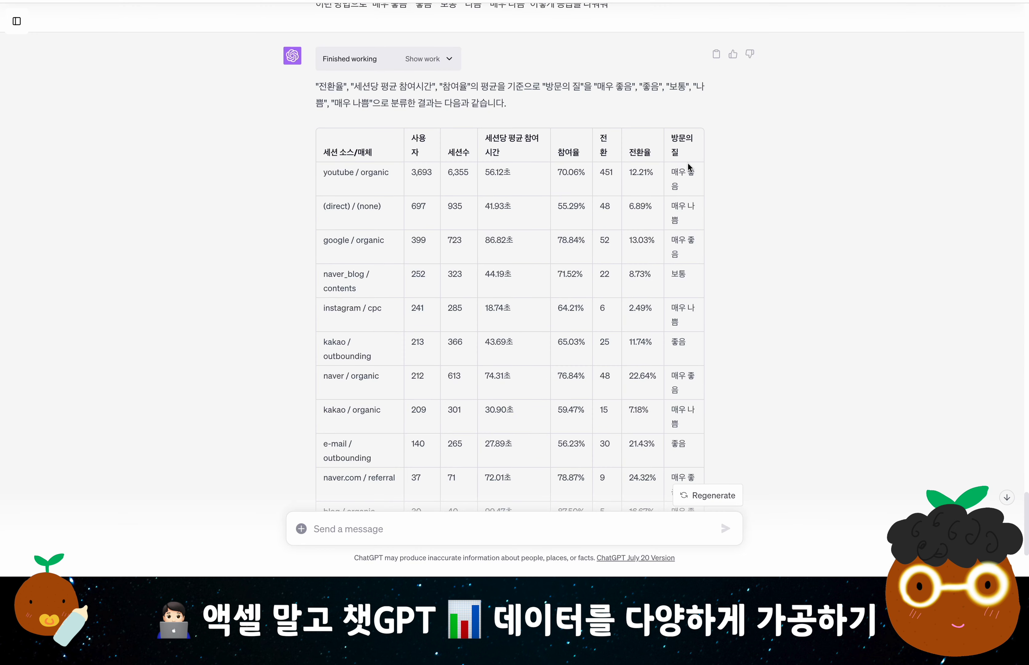
# Send the question ""google / organic"은 왜 방문의 질이 "매우 좋음"이지?"
pyautogui.moveTo(383, 242); pyautogui.dragTo(330, 252)
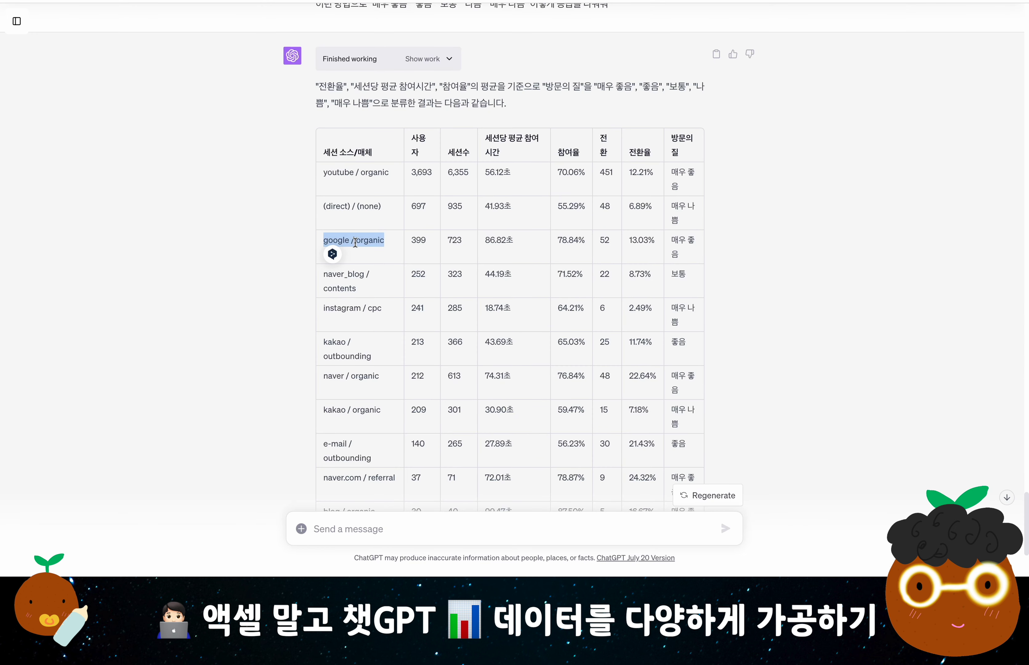
pyautogui.write('"google / organic"은 왜 방문의 질이 "매우 좋음"이지?')
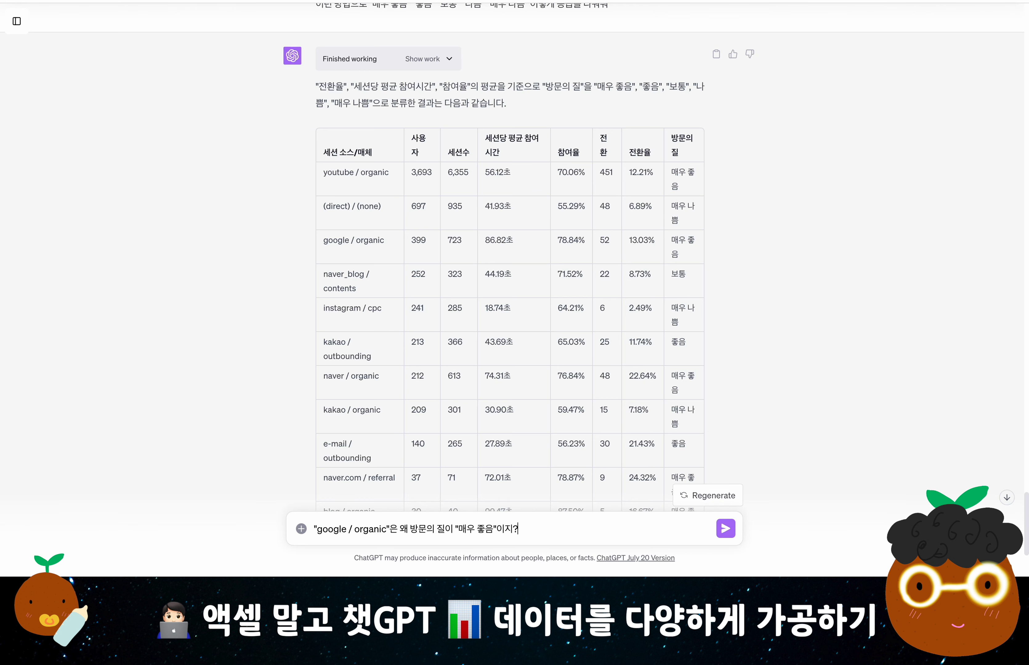
pyautogui.press('Return')
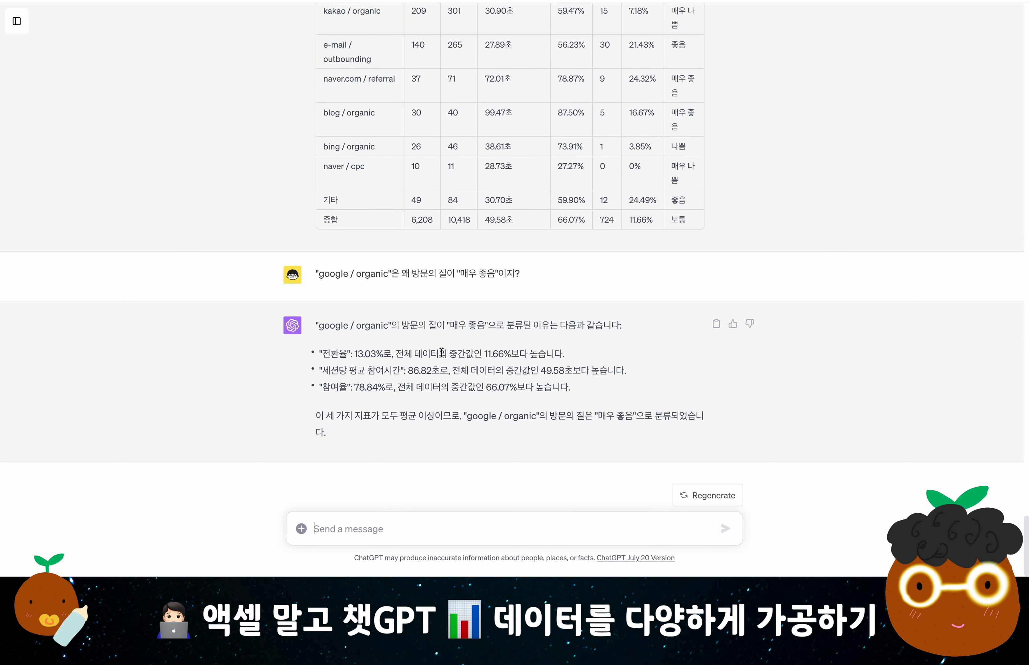
# Compare the explanation with the "방문의 질" table and download the exported final_data.xlsx
pyautogui.scroll(8, 693, 60)
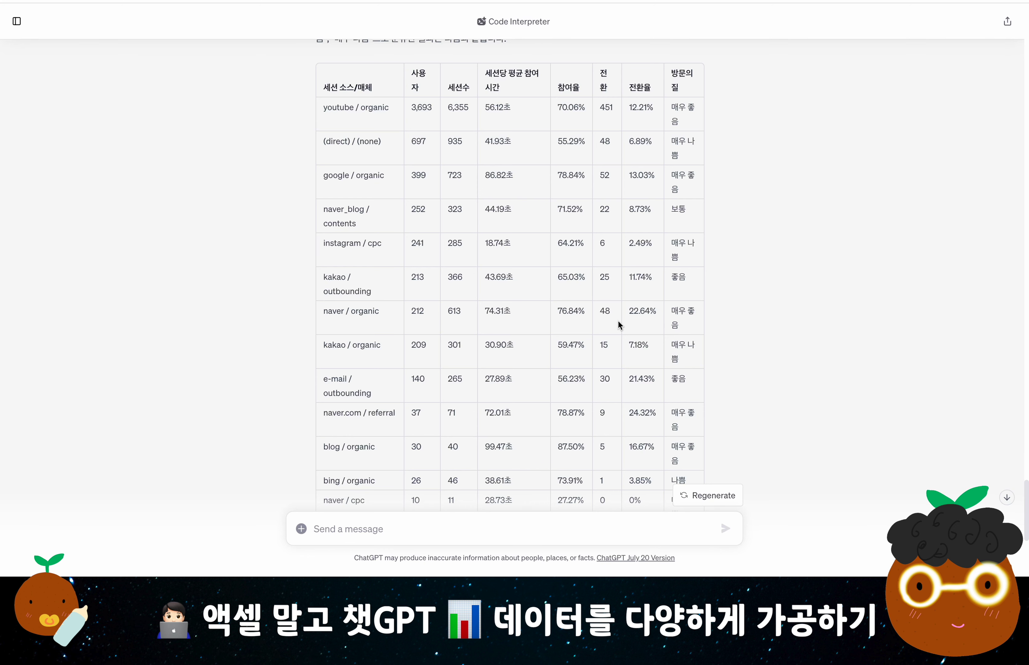
pyautogui.scroll(-8, 620, 325)
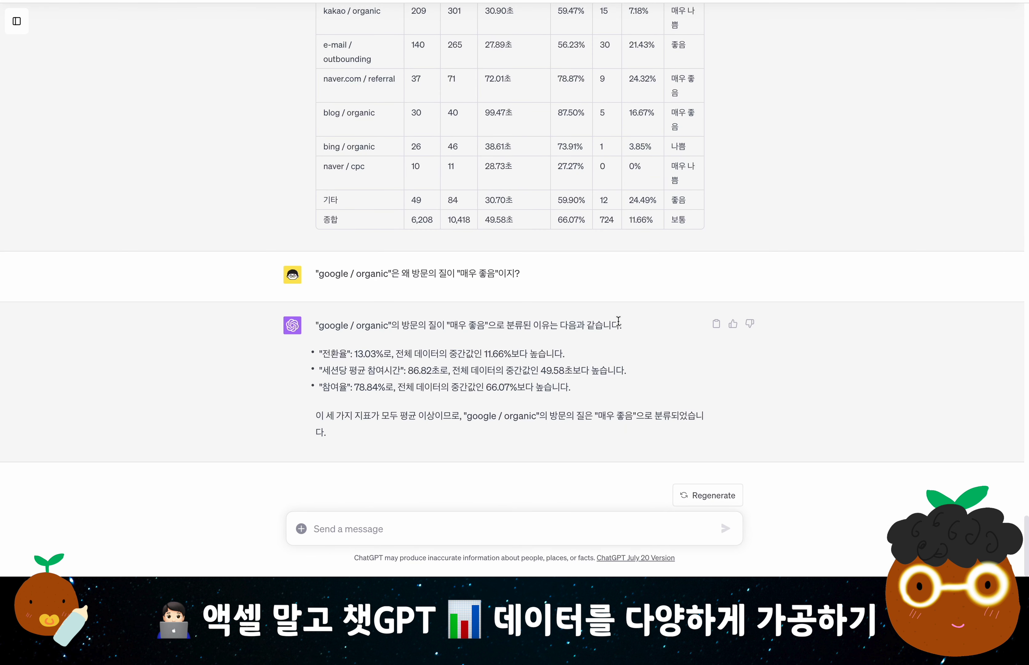
pyautogui.scroll(7, 619, 321)
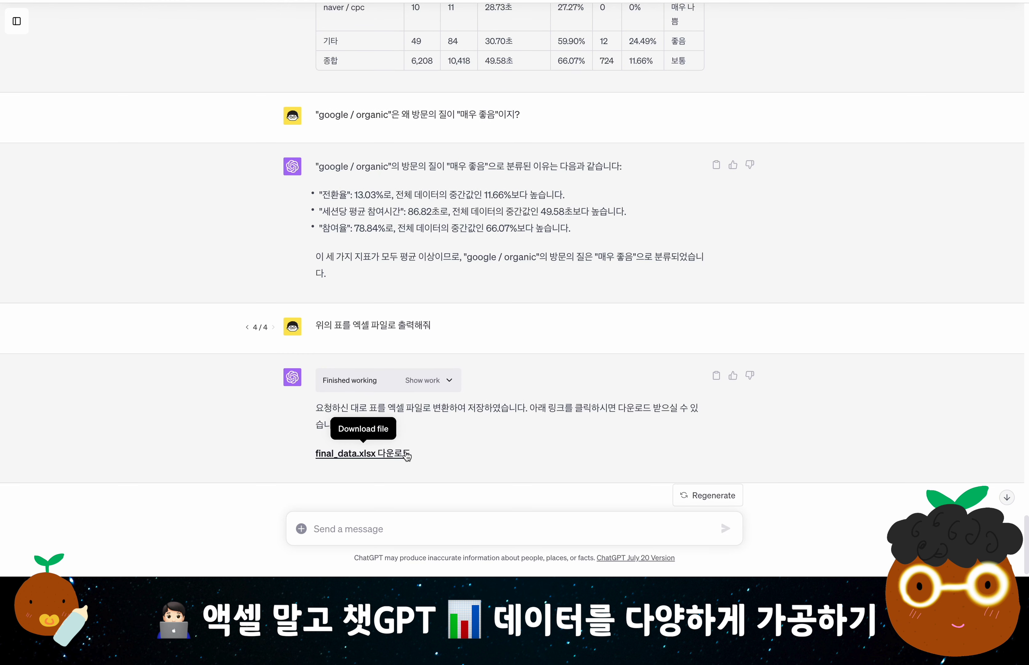
pyautogui.click(388, 455)
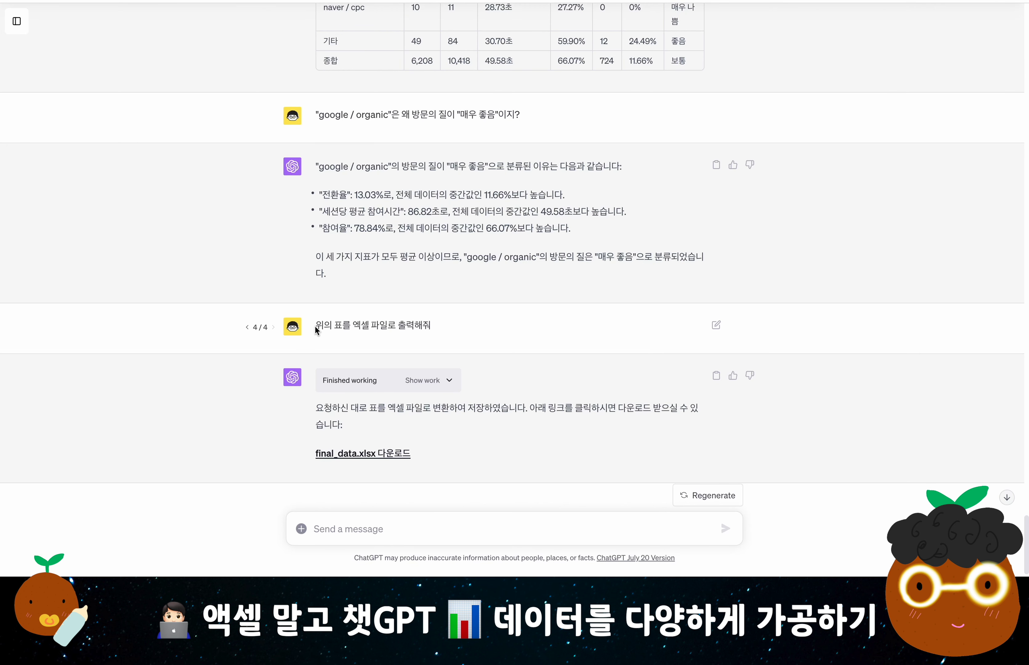
# Review the Excel export prompt and its version 3, "위의 표 내용 중 한글은 모두 영어로 바꿔줘", with the translated reply
pyautogui.moveTo(316, 327); pyautogui.dragTo(443, 325)
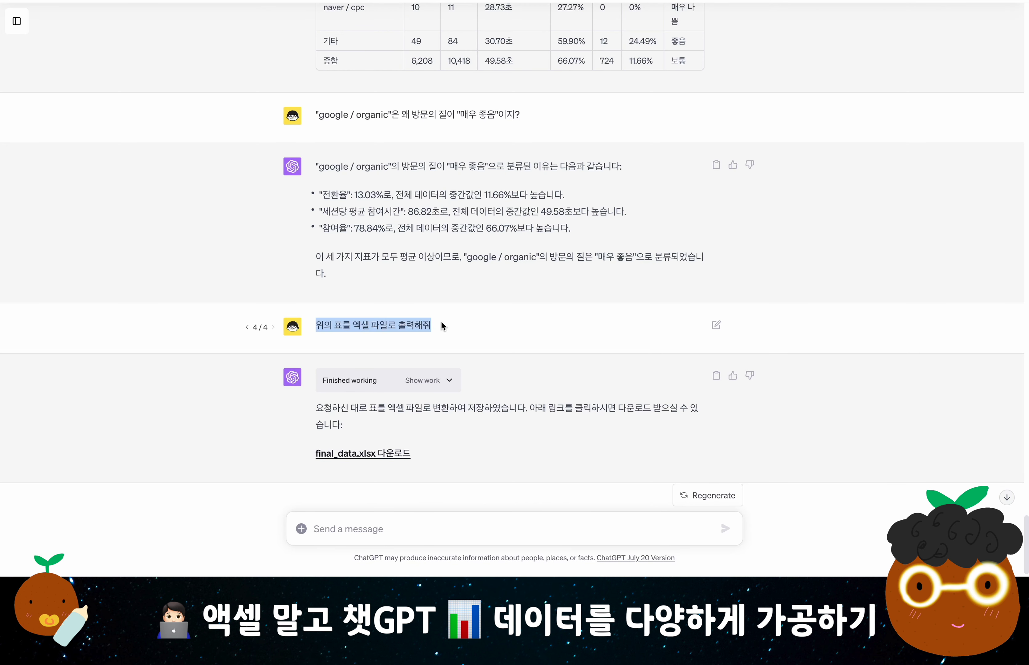
pyautogui.click(247, 327)
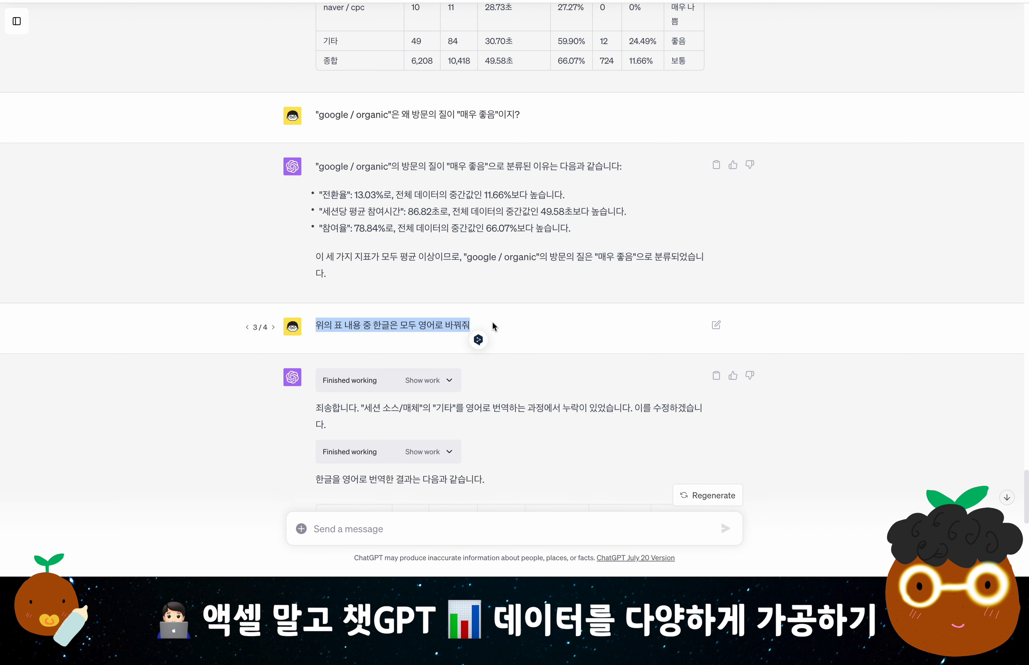
pyautogui.scroll(-9, 573, 360)
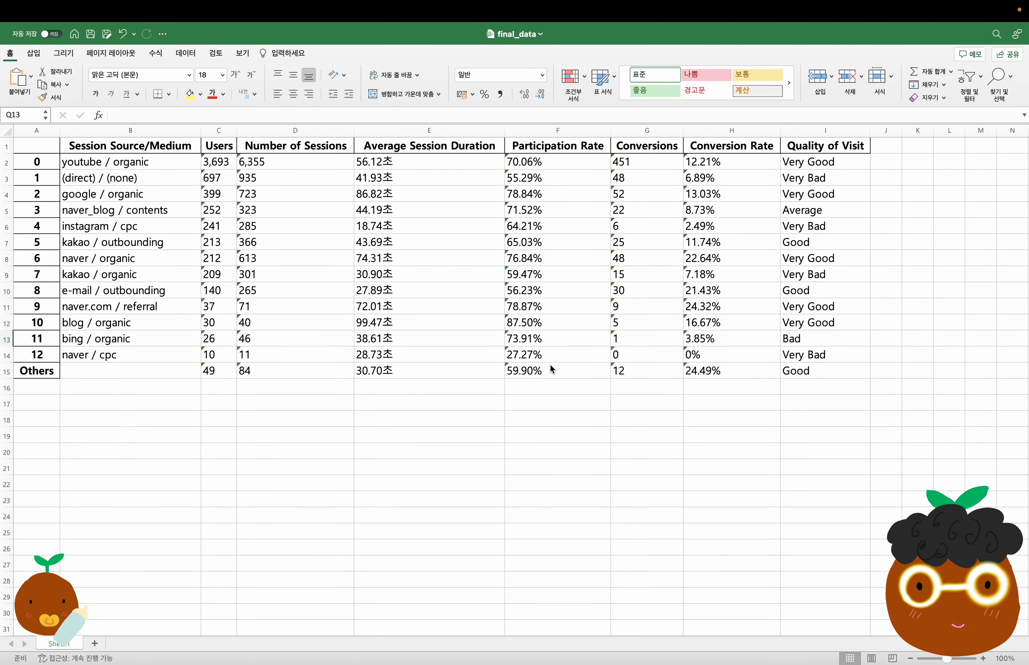
# Examine the translated table and its Average Session Duration column in the final_data workbook in Excel
pyautogui.click(507, 451)
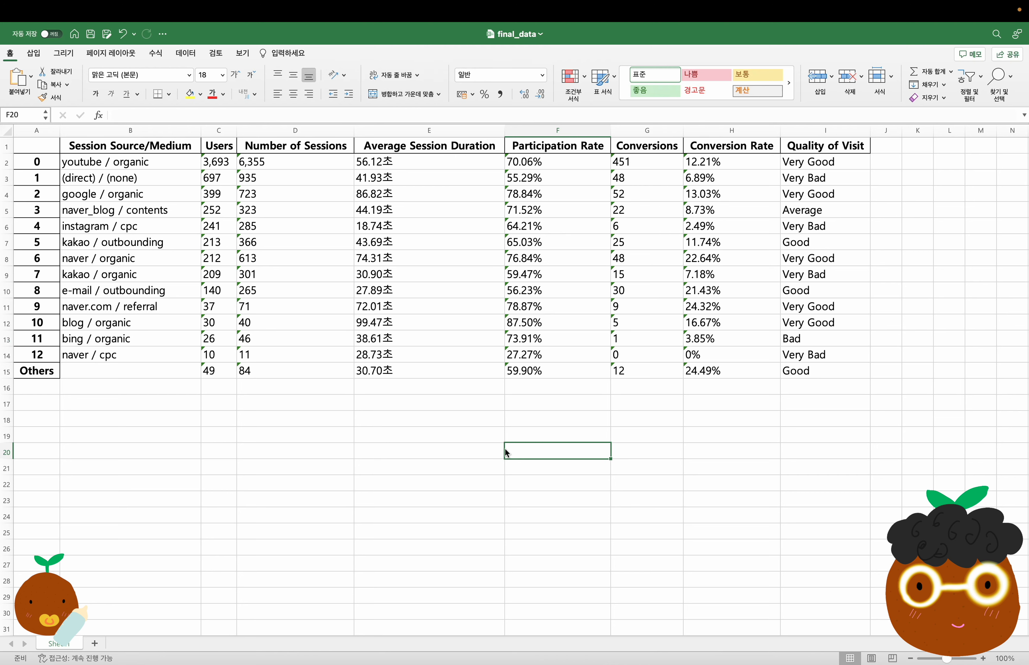
pyautogui.moveTo(389, 168); pyautogui.dragTo(393, 386)
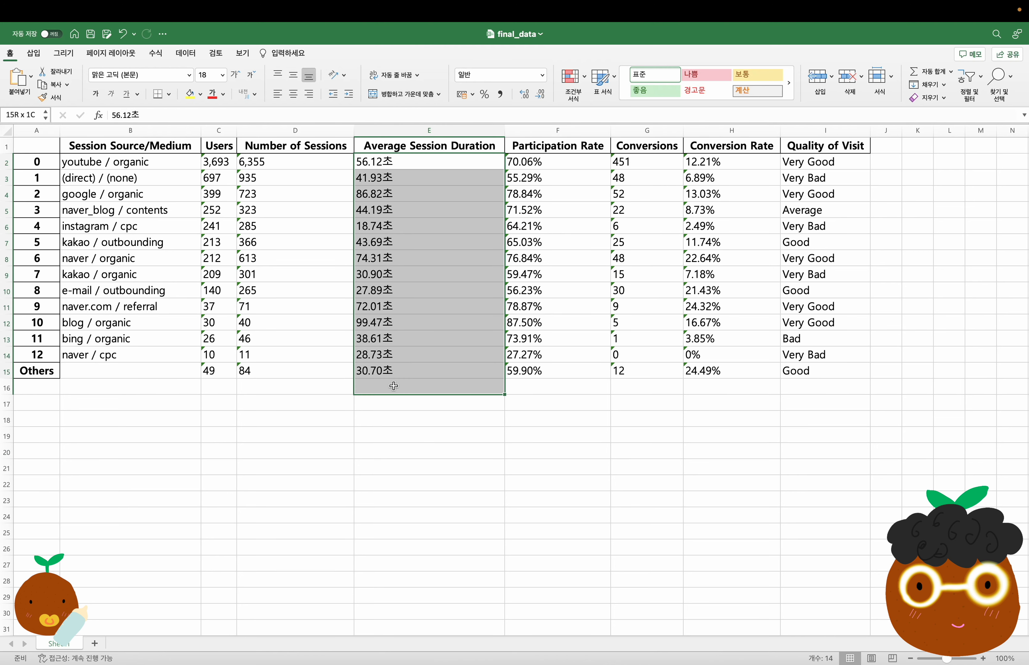
pyautogui.click(647, 544)
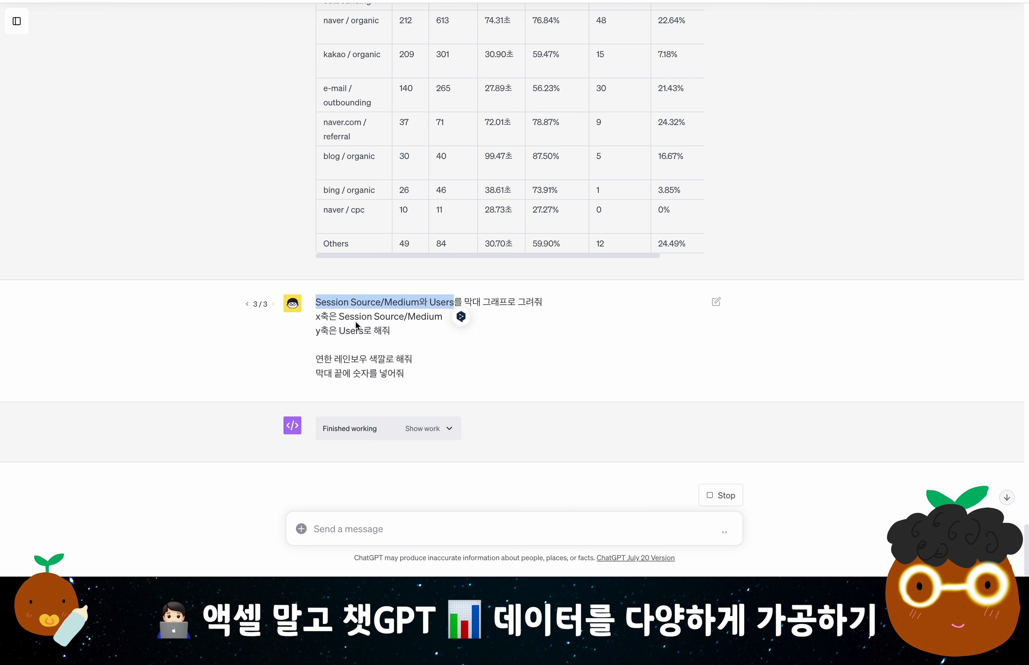
# In ChatGPT, review the bar chart prompt for Session Source/Medium and Users, including its axis, color and label instructions, and the generated chart
pyautogui.moveTo(316, 317); pyautogui.dragTo(439, 321)
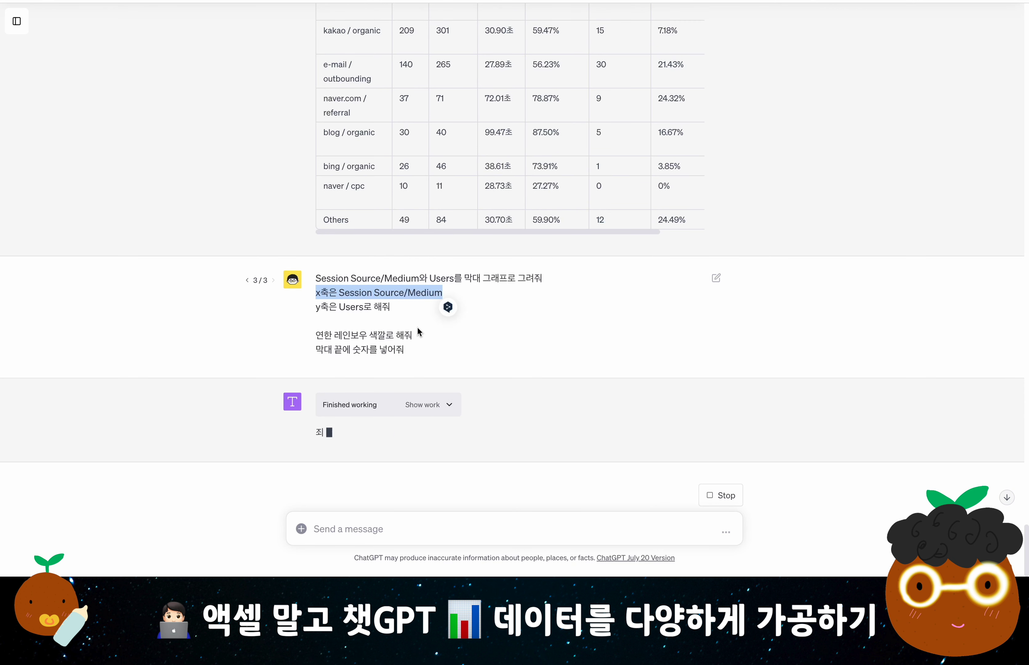
pyautogui.moveTo(315, 307); pyautogui.dragTo(397, 308)
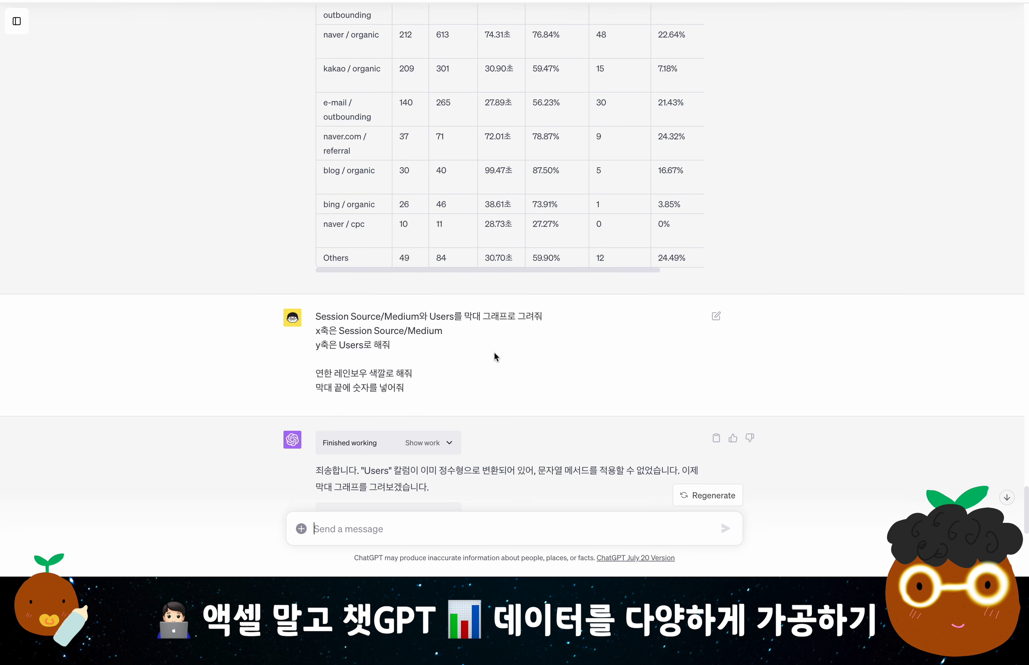
pyautogui.moveTo(427, 383); pyautogui.dragTo(316, 314)
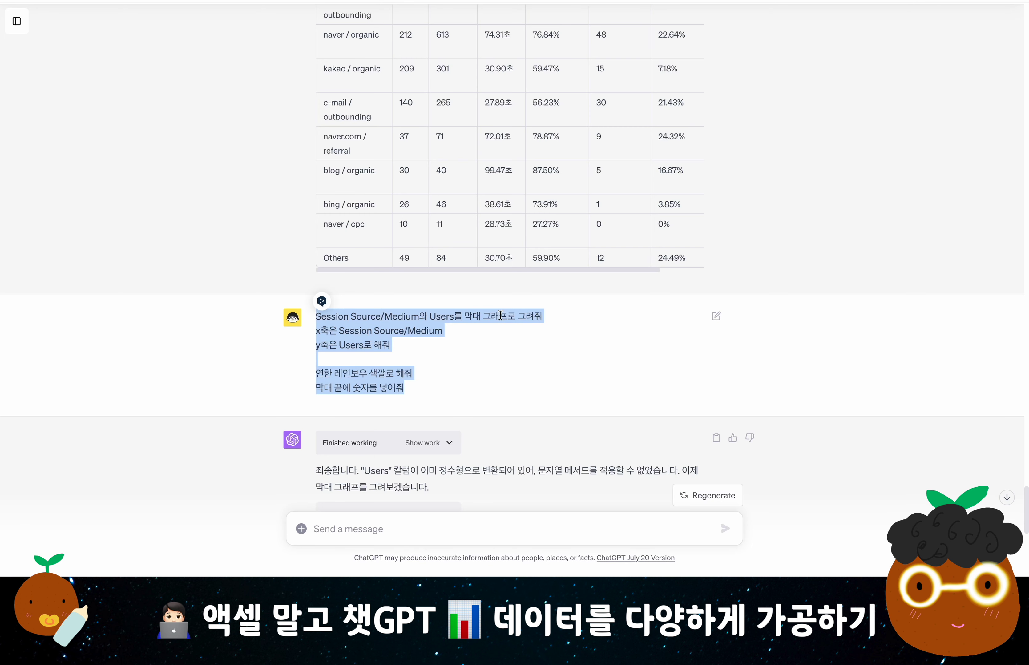
pyautogui.scroll(-4, 516, 313)
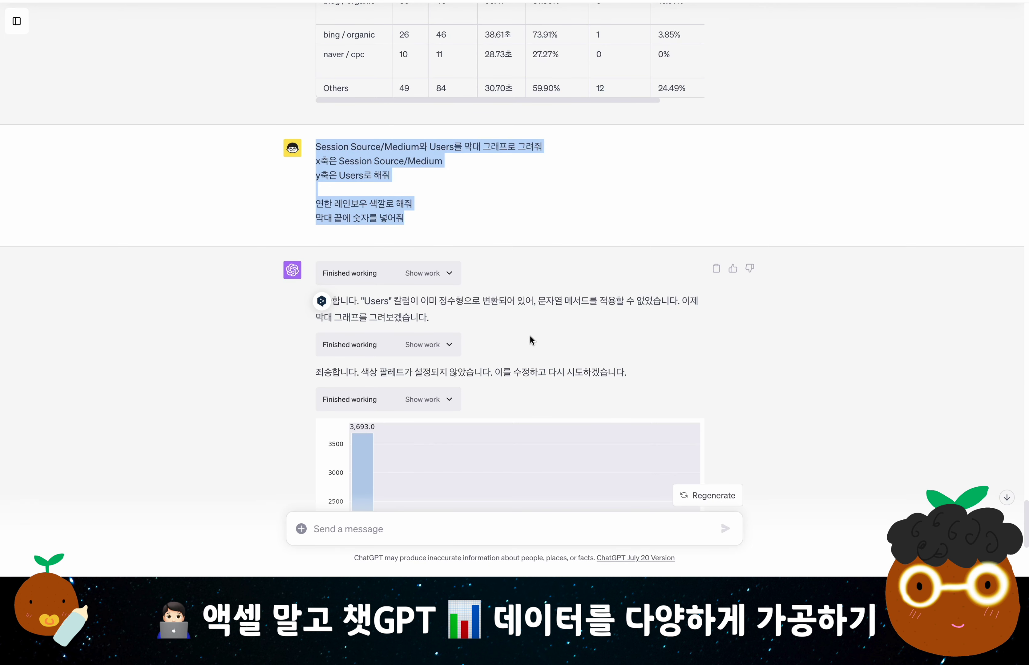
pyautogui.scroll(-8, 530, 339)
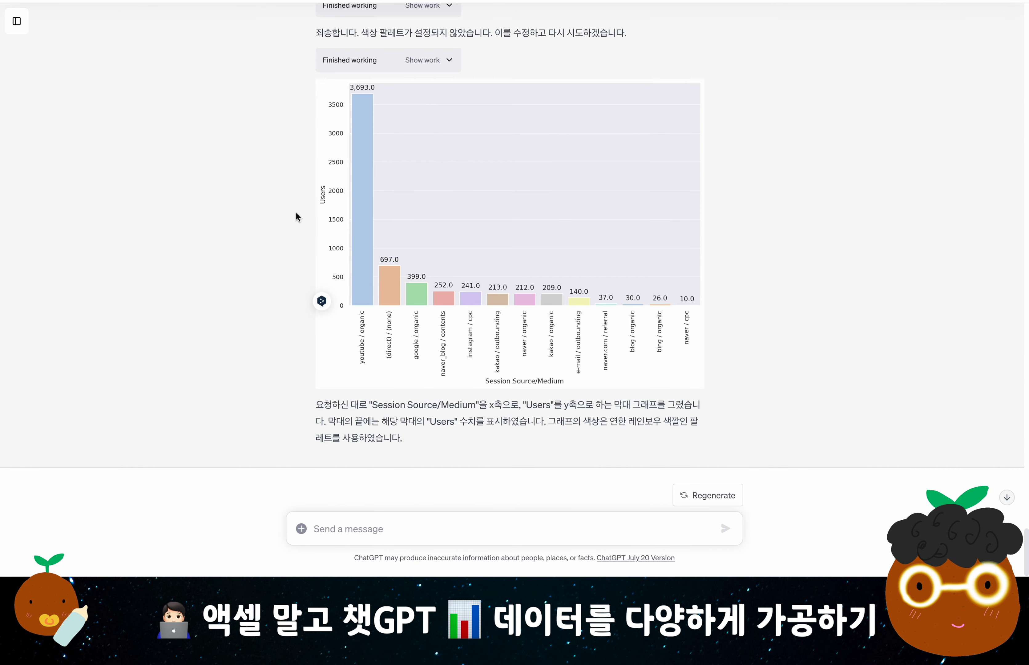